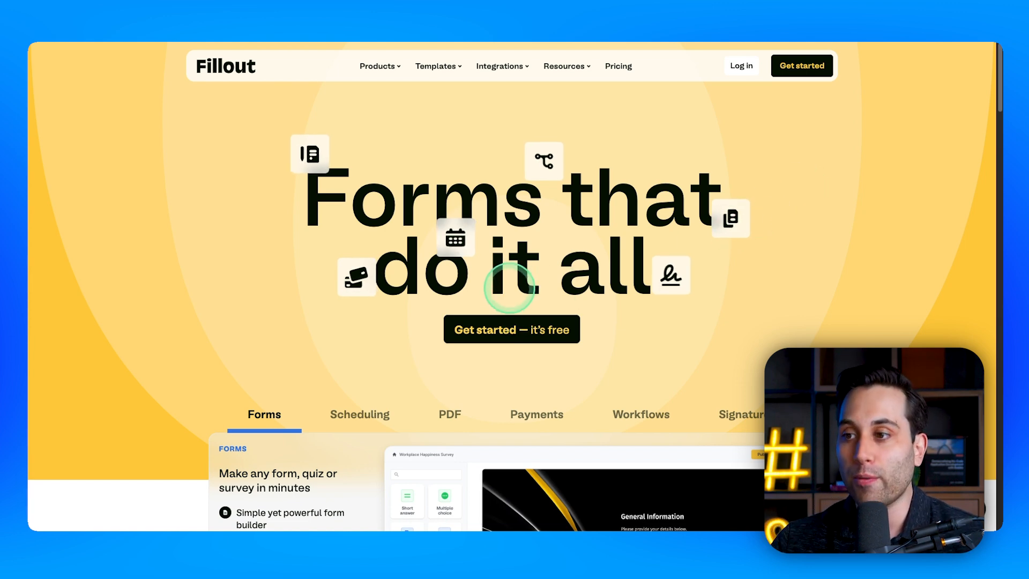
Look through the product overviews on the Fillout homepage, including forms, scheduling, workflows and signatures
{"action": "scroll", "coordinate": [502, 279], "scroll_direction": "down", "scroll_amount": 4}
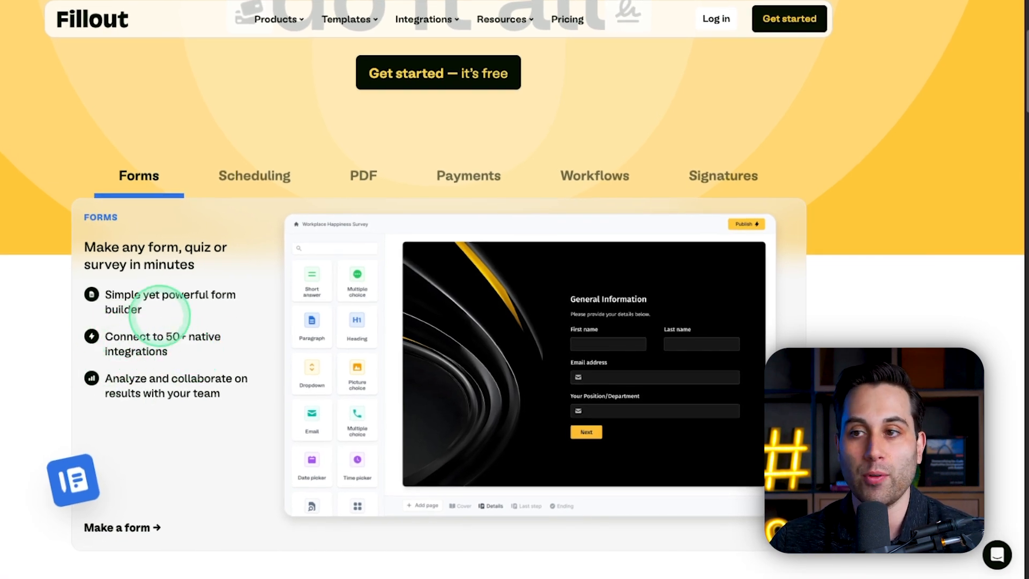
{"action": "left_click", "coordinate": [277, 171]}
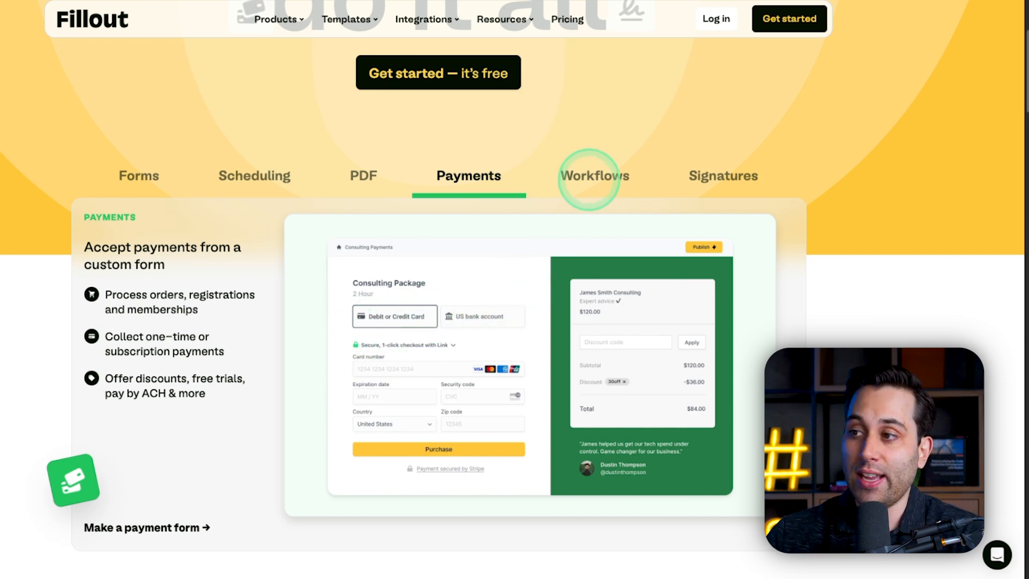
{"action": "left_click", "coordinate": [590, 178]}
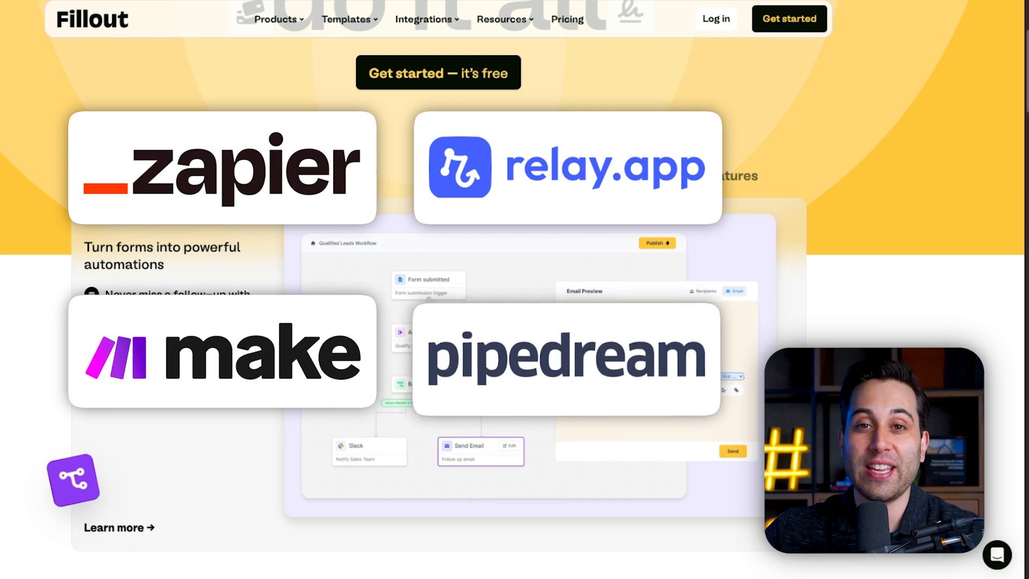
{"action": "left_click", "coordinate": [718, 194]}
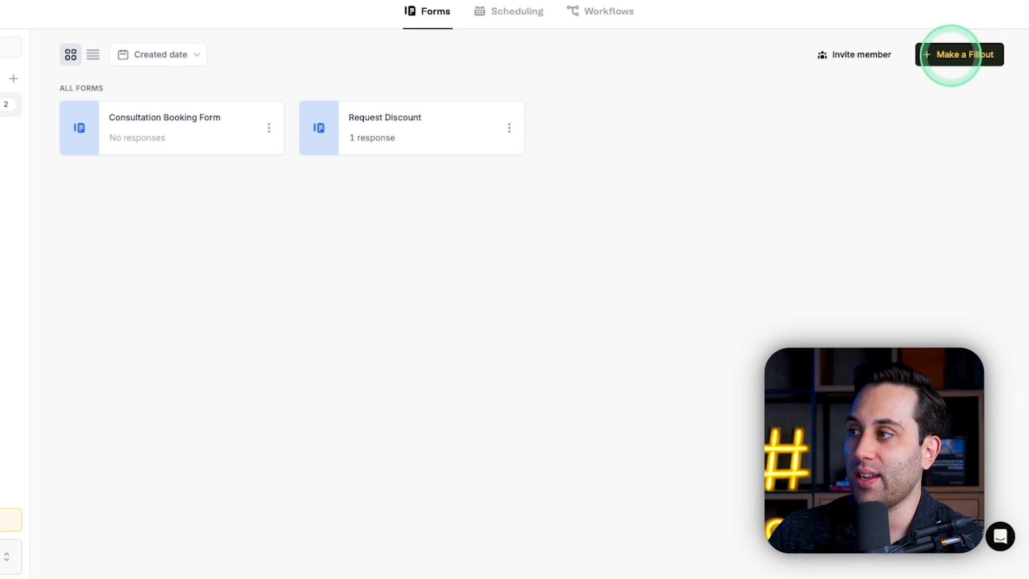
Start a new form from the template gallery and preview the salon reservation and doctor consultation templates
{"action": "left_click", "coordinate": [951, 54]}
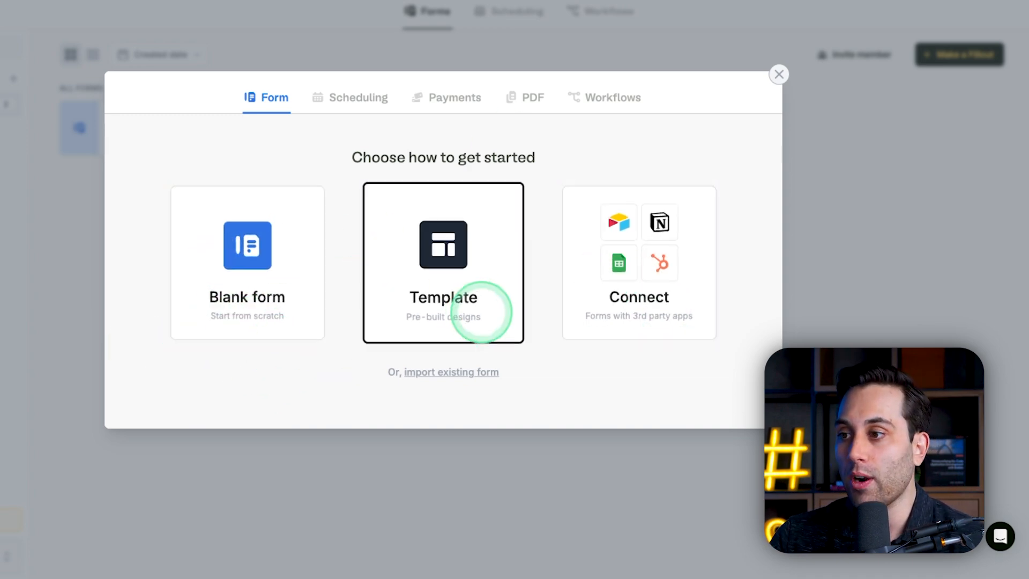
{"action": "left_click", "coordinate": [481, 312]}
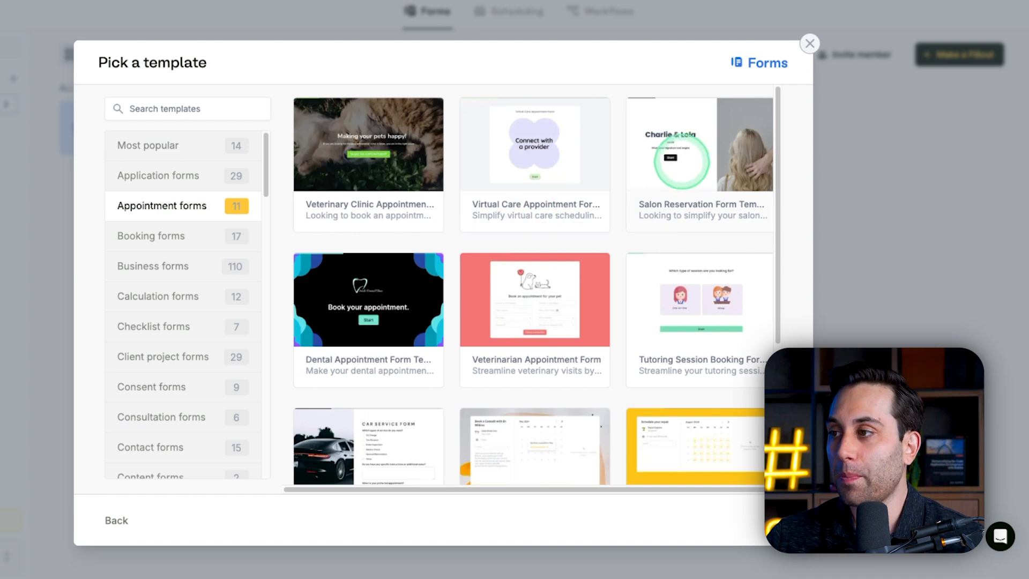
{"action": "left_click", "coordinate": [679, 163]}
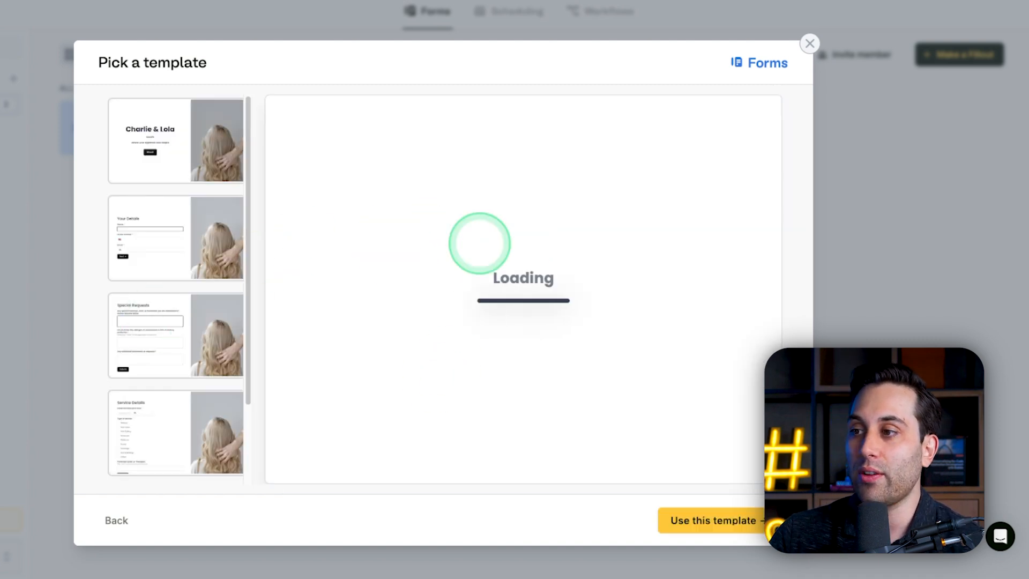
{"action": "left_click", "coordinate": [114, 519]}
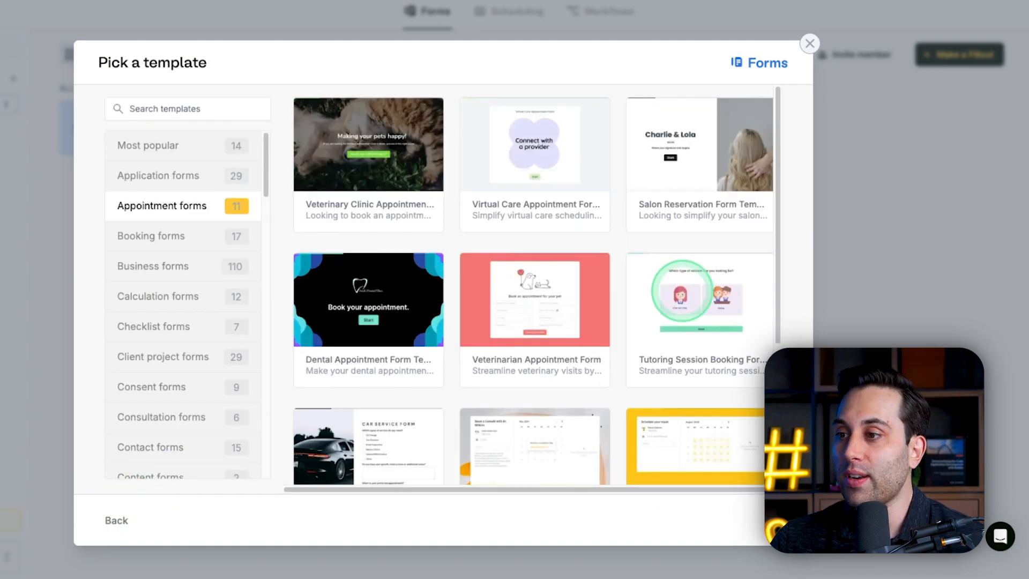
{"action": "scroll", "coordinate": [535, 287], "scroll_direction": "down", "scroll_amount": 3}
{"action": "left_click", "coordinate": [501, 278]}
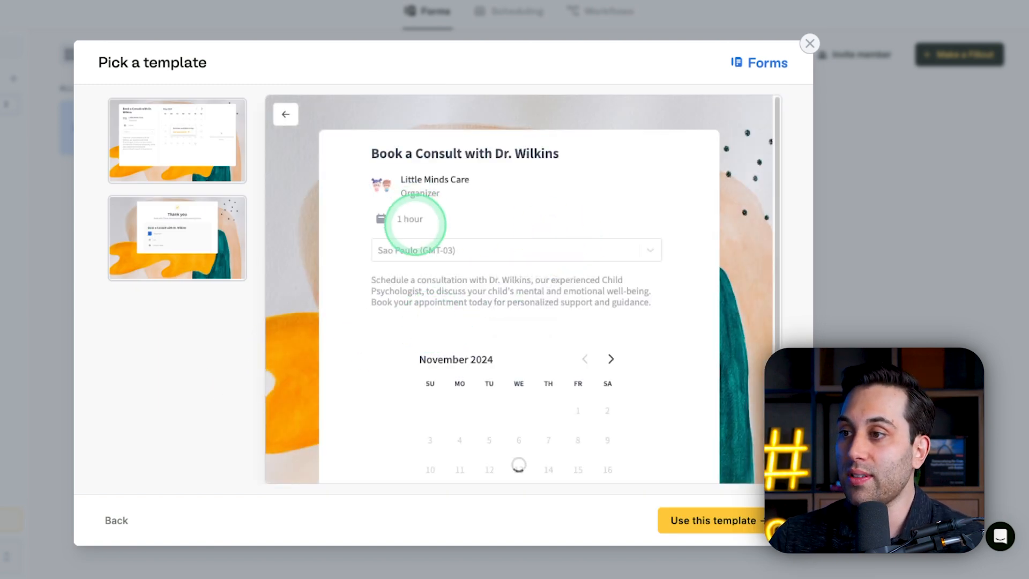
{"action": "left_click", "coordinate": [128, 518]}
Preview the pages of the dental appointment form template and return to the template list
{"action": "left_click", "coordinate": [387, 303]}
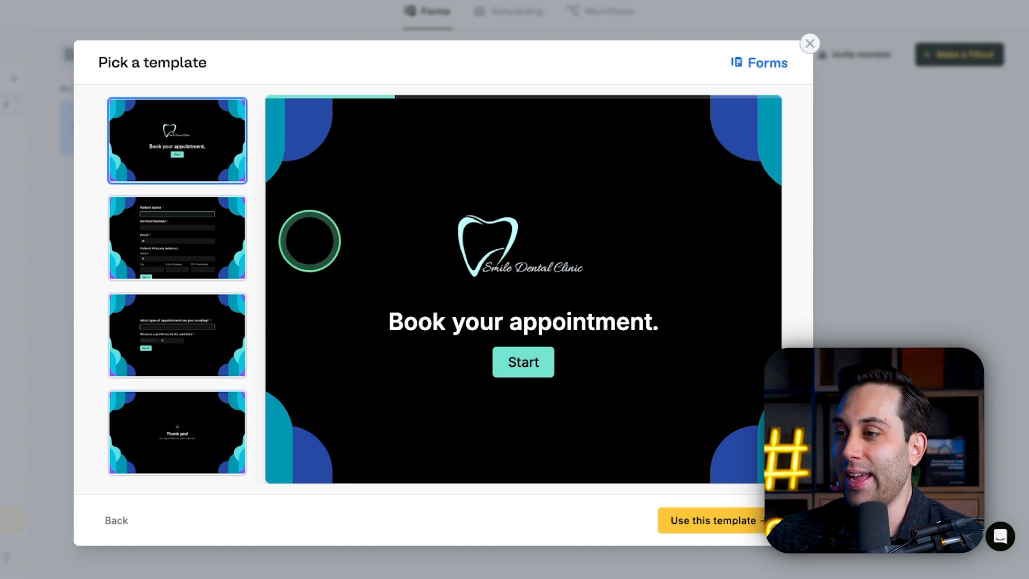
{"action": "left_click", "coordinate": [512, 363]}
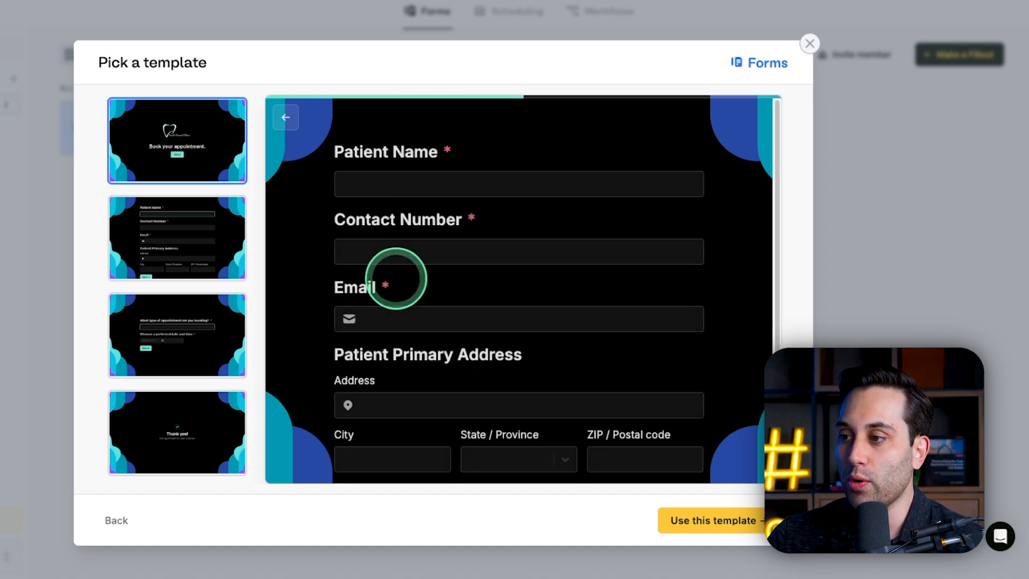
{"action": "scroll", "coordinate": [393, 242], "scroll_direction": "down", "scroll_amount": 1}
{"action": "left_click", "coordinate": [185, 258]}
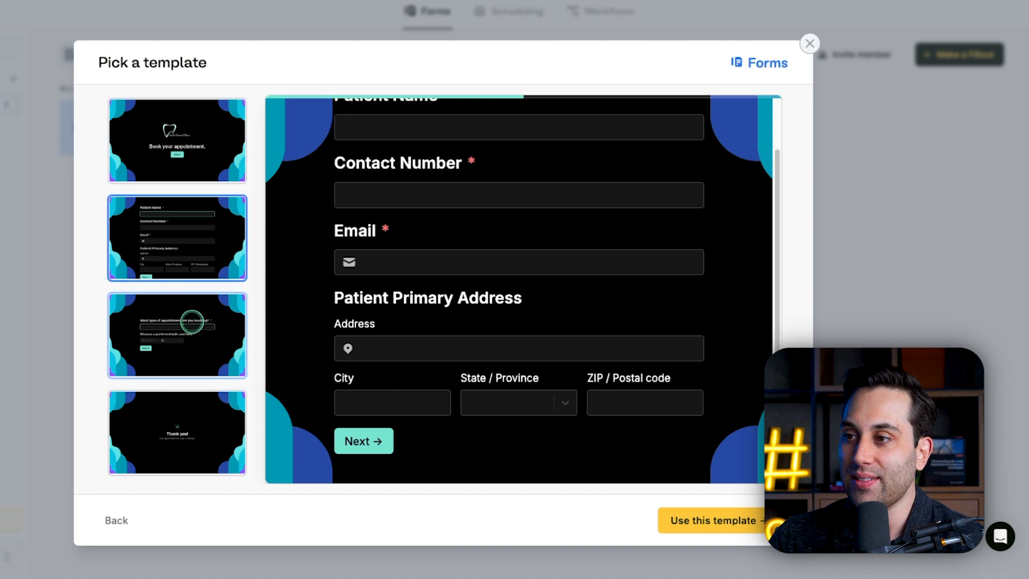
{"action": "left_click", "coordinate": [192, 322]}
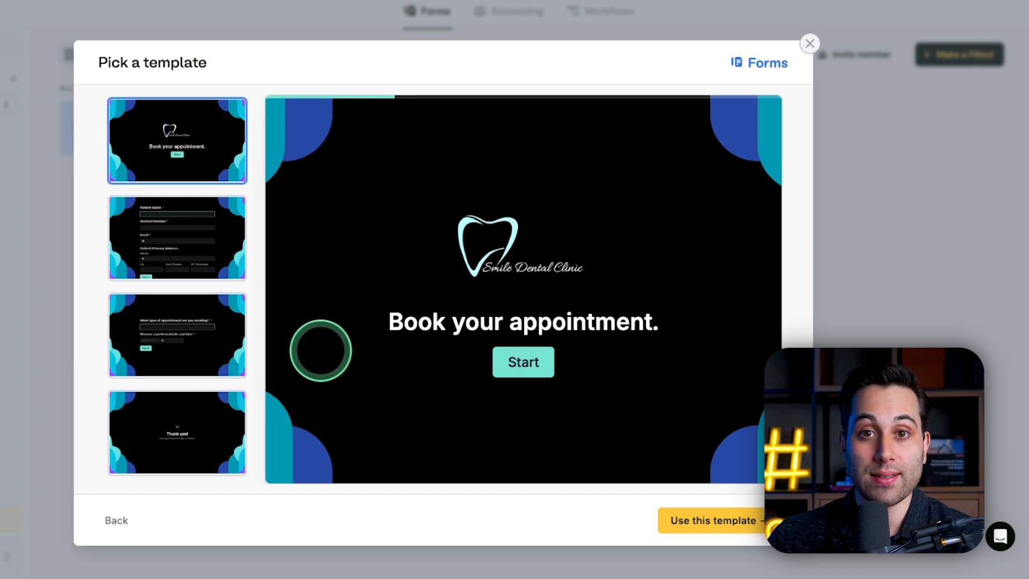
{"action": "left_click", "coordinate": [118, 519]}
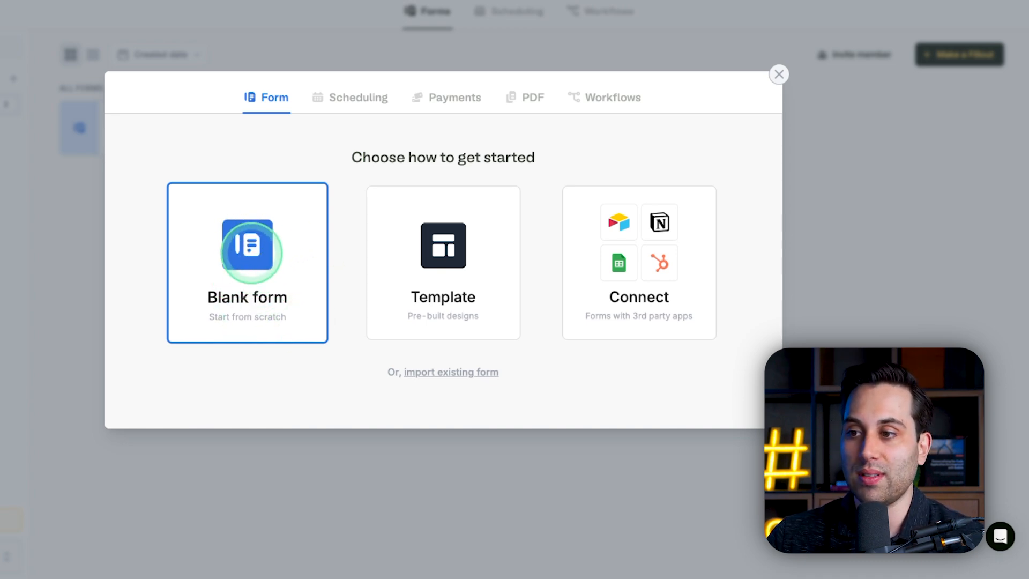
Create a blank form with the Charcoal theme and name it "Booking Consultations Form"
{"action": "left_click", "coordinate": [251, 252]}
{"action": "left_click", "coordinate": [165, 294]}
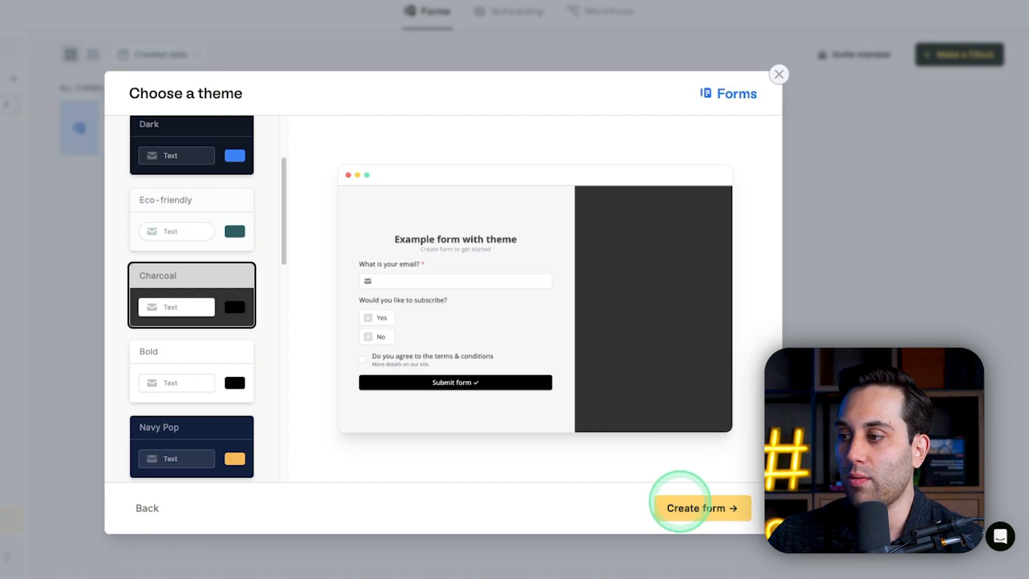
{"action": "left_click", "coordinate": [689, 506]}
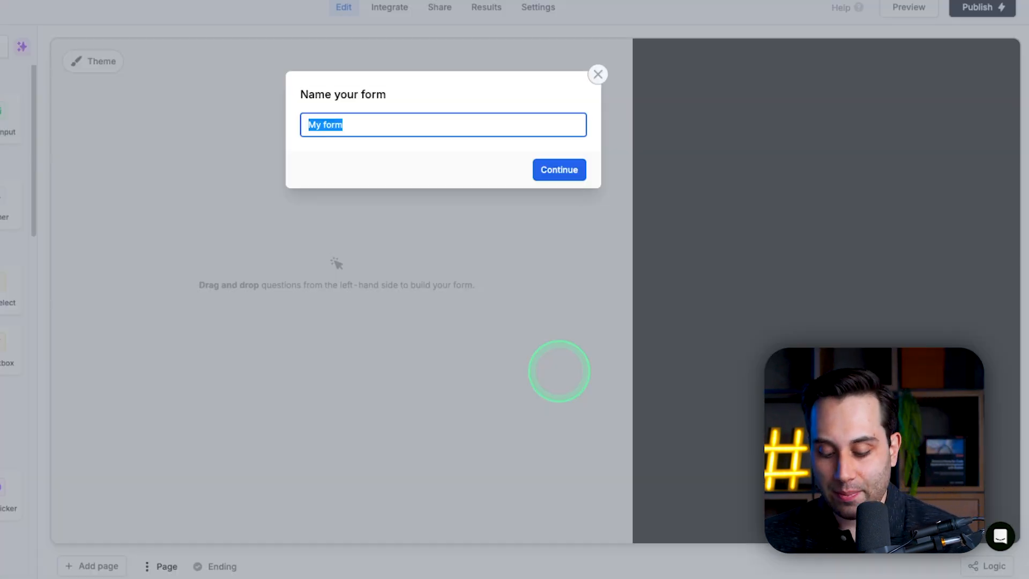
{"action": "type", "text": "Building Connections Form"}
{"action": "left_click", "coordinate": [559, 169]}
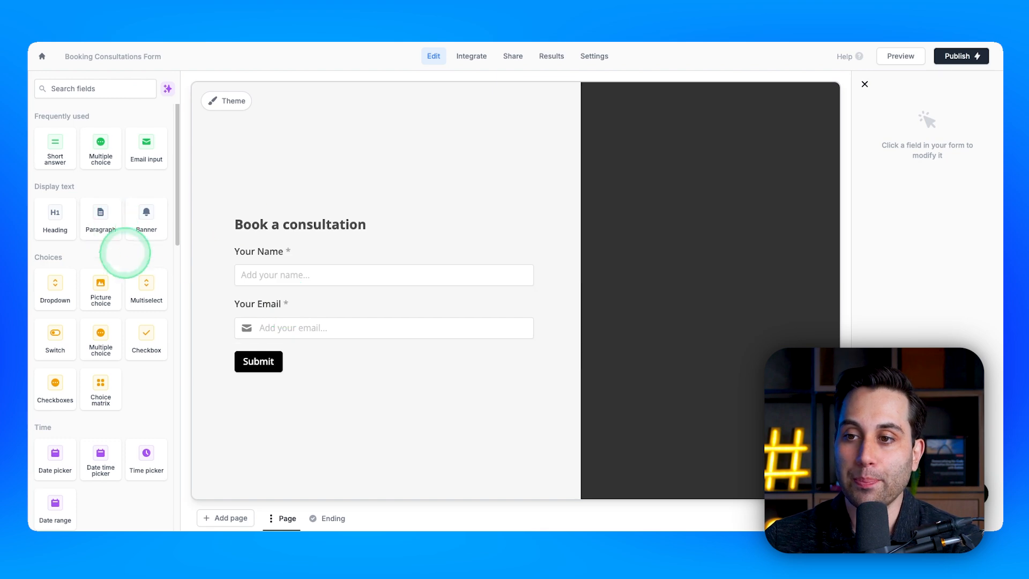
Look through the available field types, from choices and time fields to miscellaneous and media fields
{"action": "scroll", "coordinate": [81, 300], "scroll_direction": "down", "scroll_amount": 1}
{"action": "scroll", "coordinate": [91, 301], "scroll_direction": "down", "scroll_amount": 5}
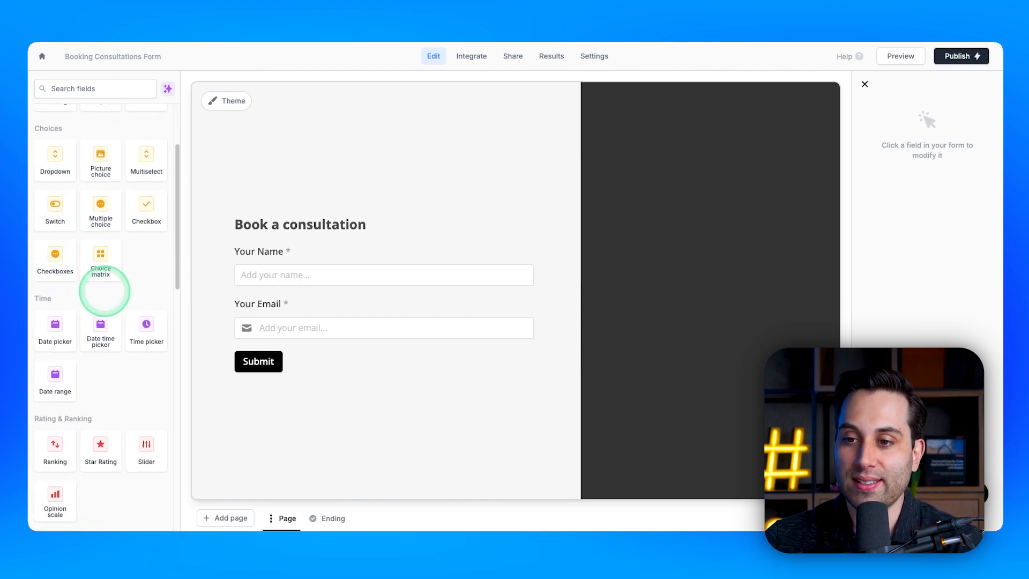
{"action": "scroll", "coordinate": [91, 314], "scroll_direction": "down", "scroll_amount": 7}
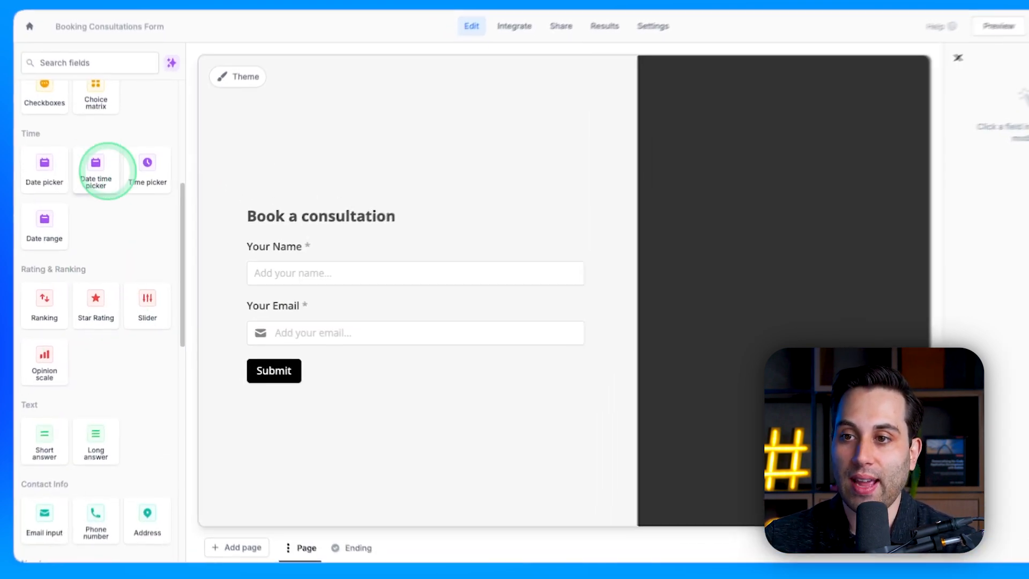
{"action": "scroll", "coordinate": [115, 391], "scroll_direction": "down", "scroll_amount": 8}
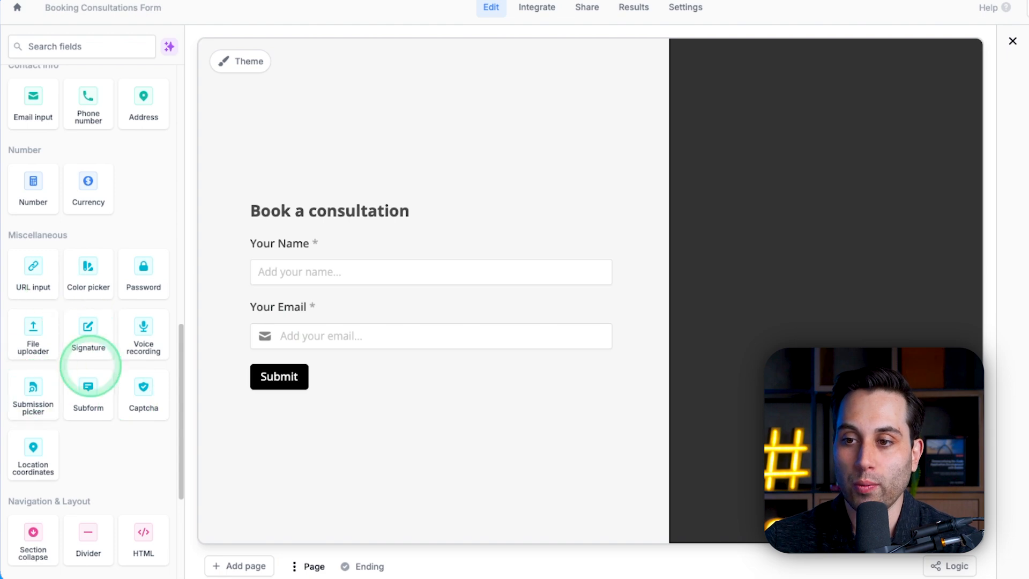
{"action": "scroll", "coordinate": [102, 321], "scroll_direction": "down", "scroll_amount": 2}
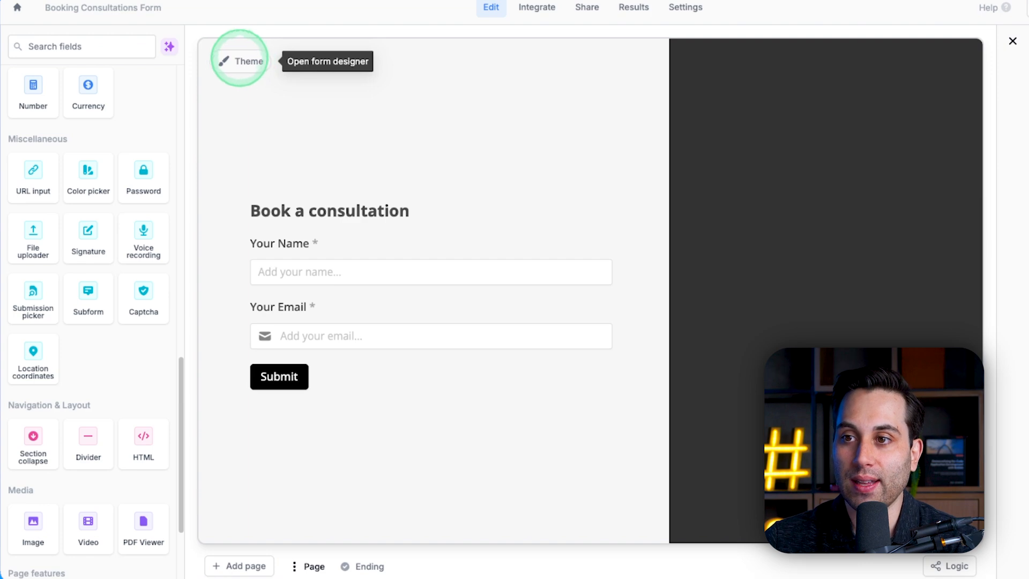
Try the Quiet Sands theme in the form designer and reapply the Charcoal theme
{"action": "left_click", "coordinate": [243, 60]}
{"action": "scroll", "coordinate": [86, 278], "scroll_direction": "up", "scroll_amount": 5}
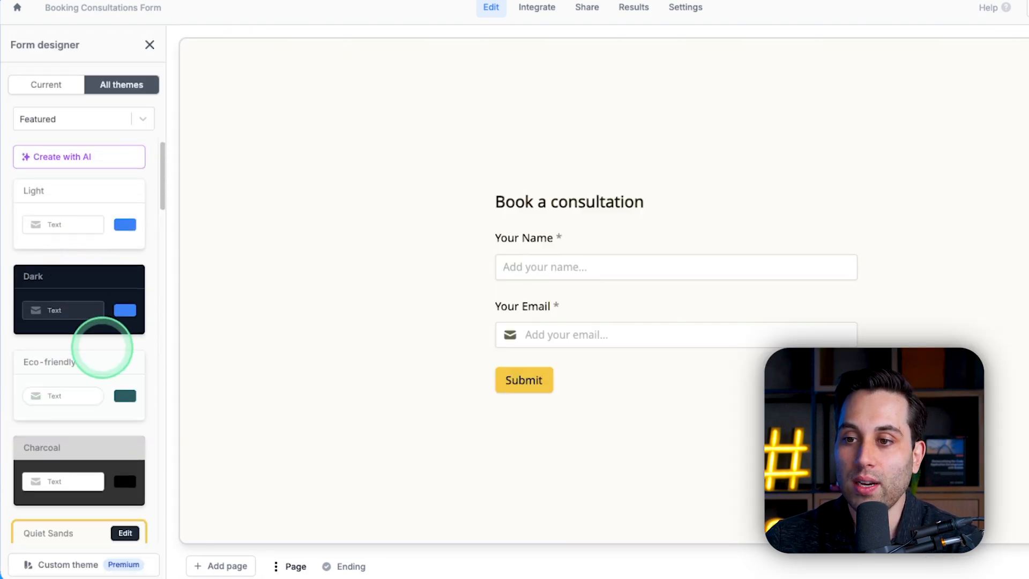
{"action": "scroll", "coordinate": [100, 349], "scroll_direction": "down", "scroll_amount": 3}
{"action": "left_click", "coordinate": [83, 288]}
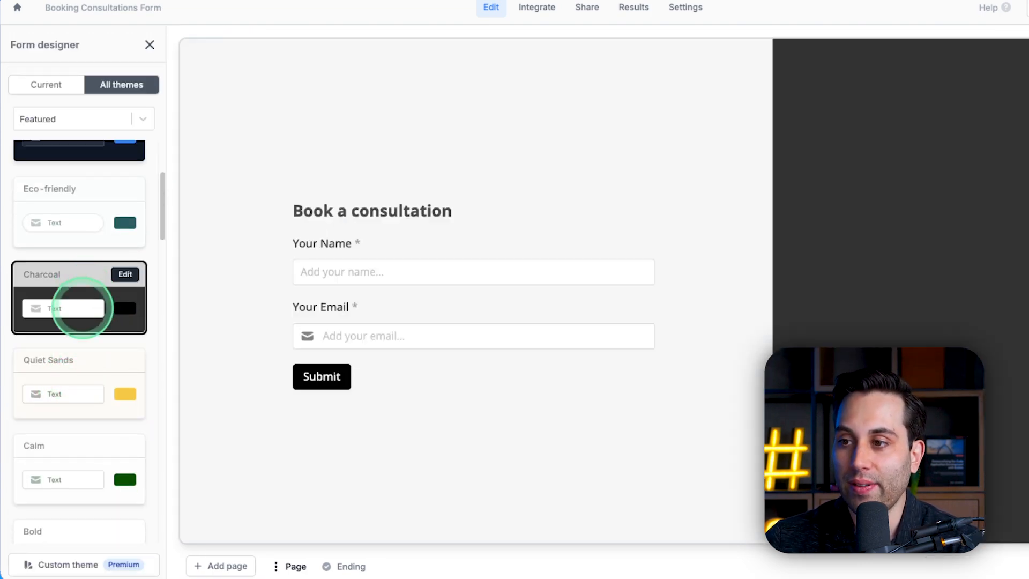
{"action": "scroll", "coordinate": [75, 321], "scroll_direction": "down", "scroll_amount": 4}
{"action": "scroll", "coordinate": [85, 240], "scroll_direction": "up", "scroll_amount": 4}
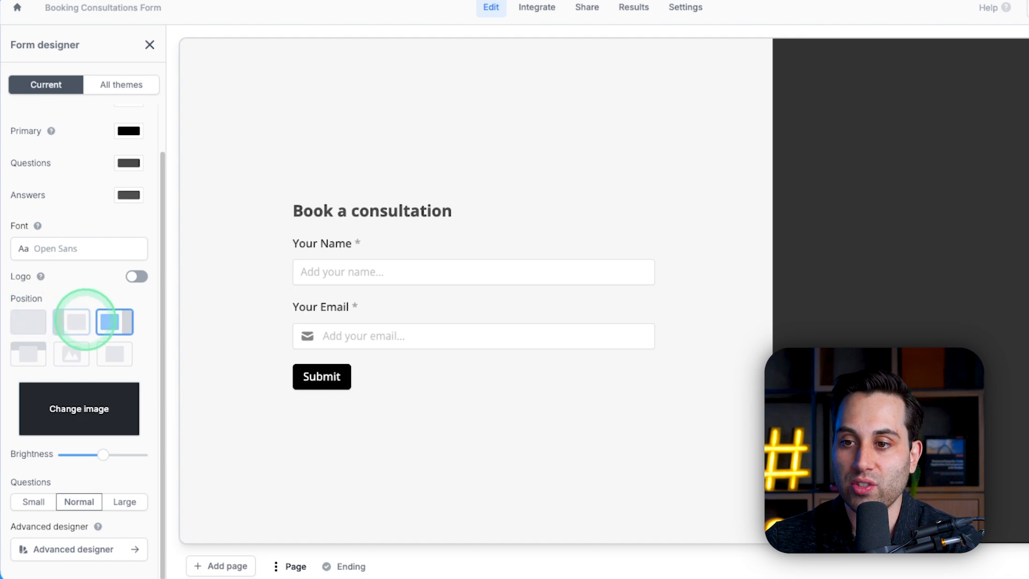
Try several image positions in the form layout and return to the one with the image right of the questions
{"action": "left_click", "coordinate": [72, 322]}
{"action": "left_click", "coordinate": [81, 353]}
{"action": "left_click", "coordinate": [29, 353]}
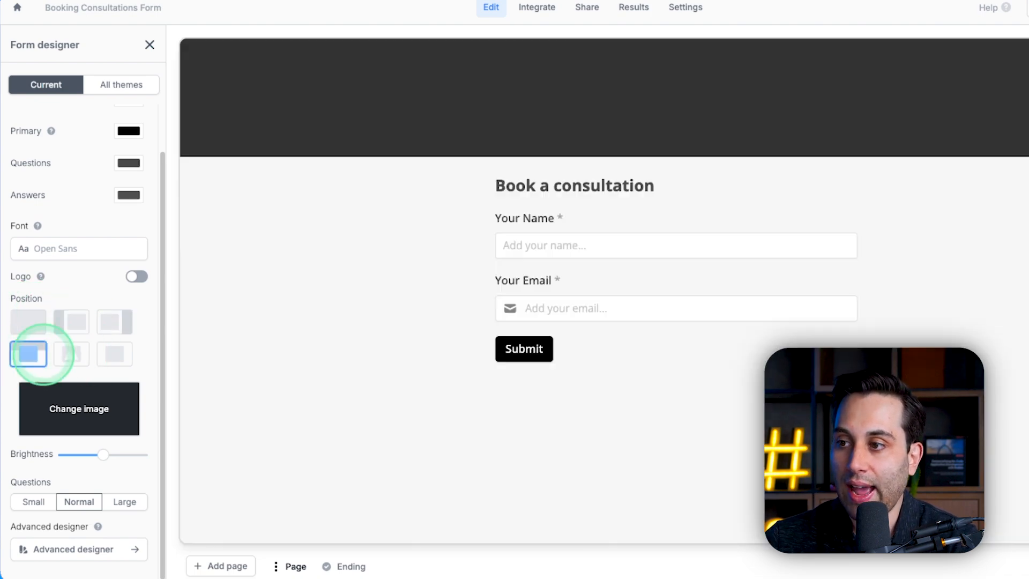
{"action": "left_click", "coordinate": [115, 352]}
{"action": "left_click", "coordinate": [113, 322]}
{"action": "left_click", "coordinate": [73, 322]}
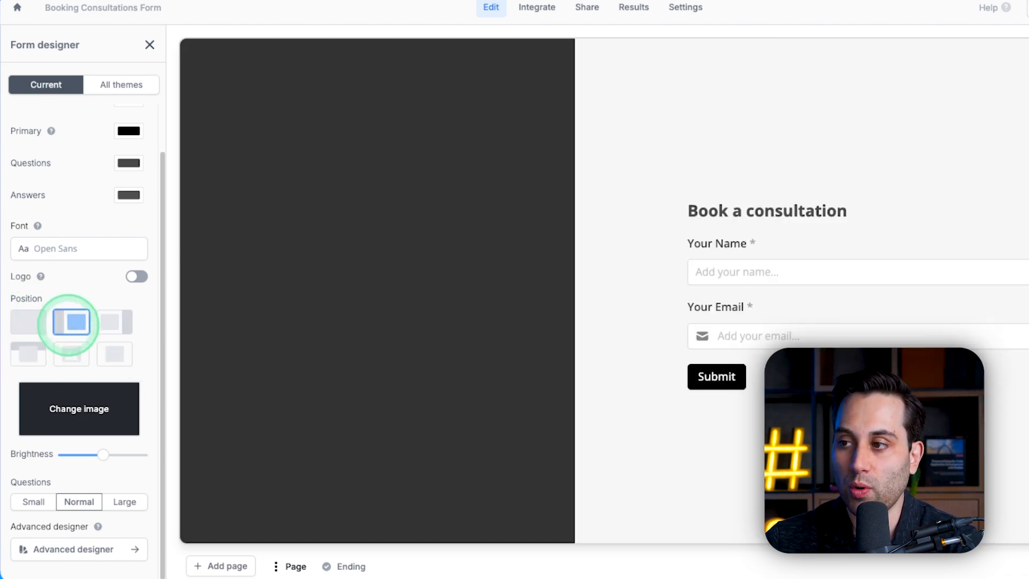
{"action": "scroll", "coordinate": [115, 363], "scroll_direction": "up", "scroll_amount": 1}
{"action": "left_click", "coordinate": [115, 370]}
Set the layout image to a gallery photo of a man working at a laptop and shift its visible area to the right
{"action": "scroll", "coordinate": [126, 345], "scroll_direction": "down", "scroll_amount": 2}
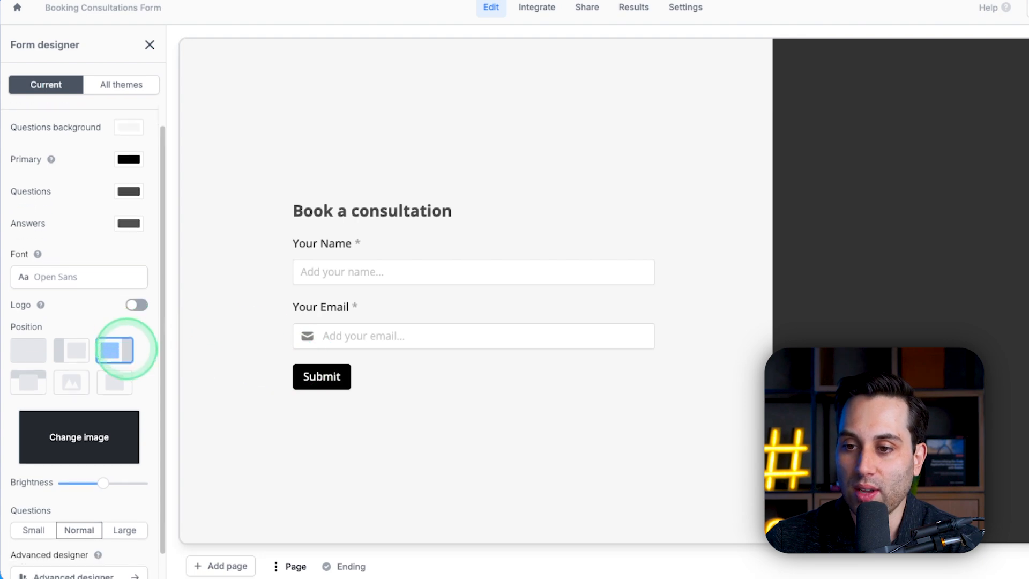
{"action": "left_click", "coordinate": [64, 409]}
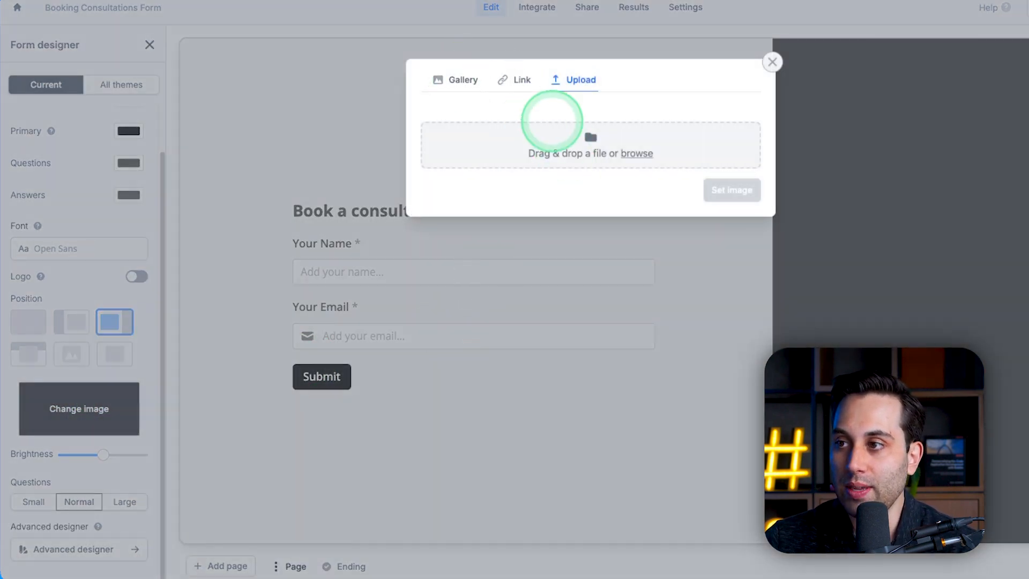
{"action": "left_click", "coordinate": [460, 80]}
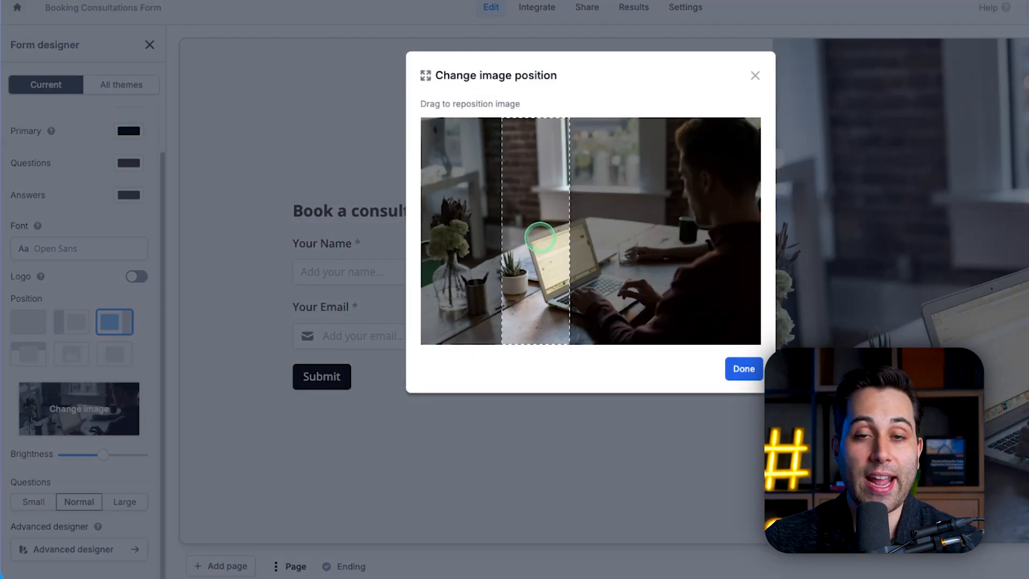
{"action": "left_click_drag", "start_coordinate": [532, 241], "coordinate": [681, 260]}
{"action": "left_click", "coordinate": [743, 368]}
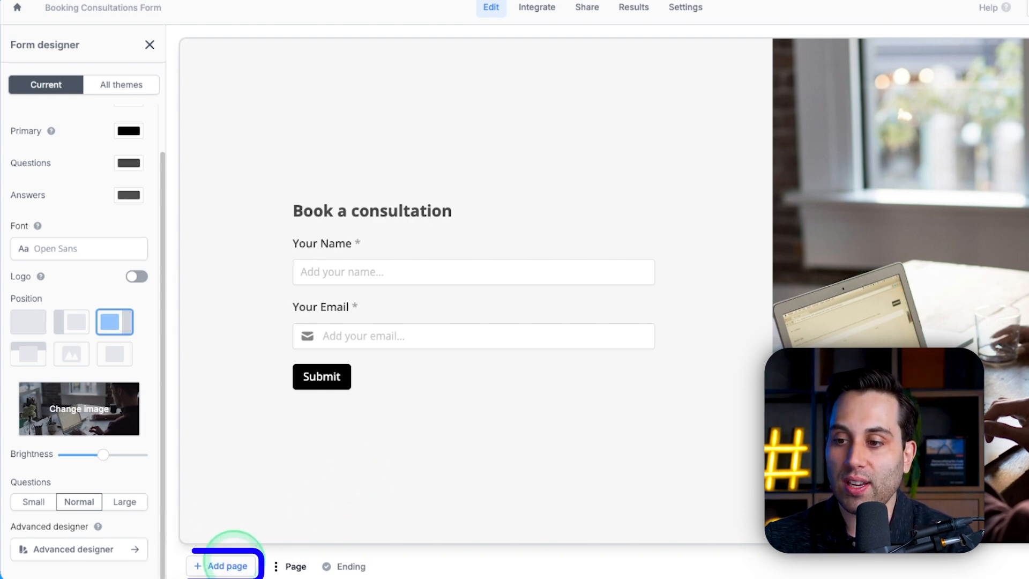
Add a Scheduling page to the form using Fillout's own scheduler with the One-on-one meeting type
{"action": "left_click", "coordinate": [228, 565]}
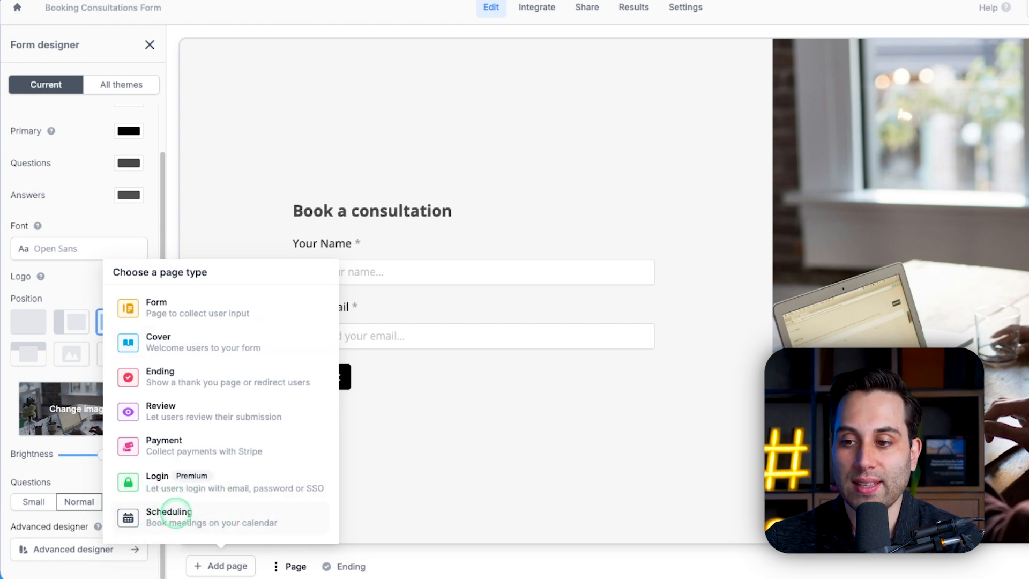
{"action": "left_click", "coordinate": [176, 513]}
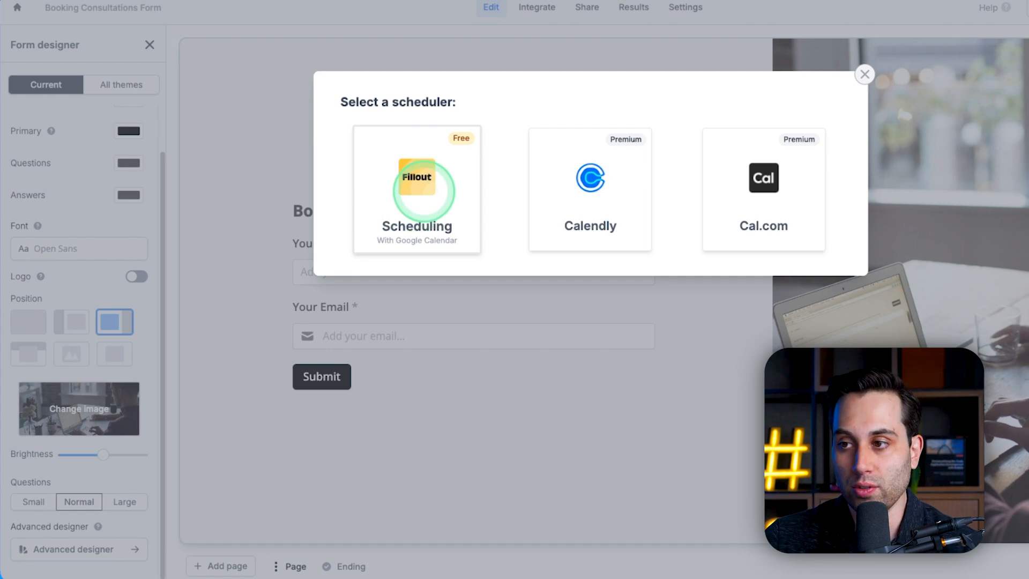
{"action": "left_click", "coordinate": [420, 186]}
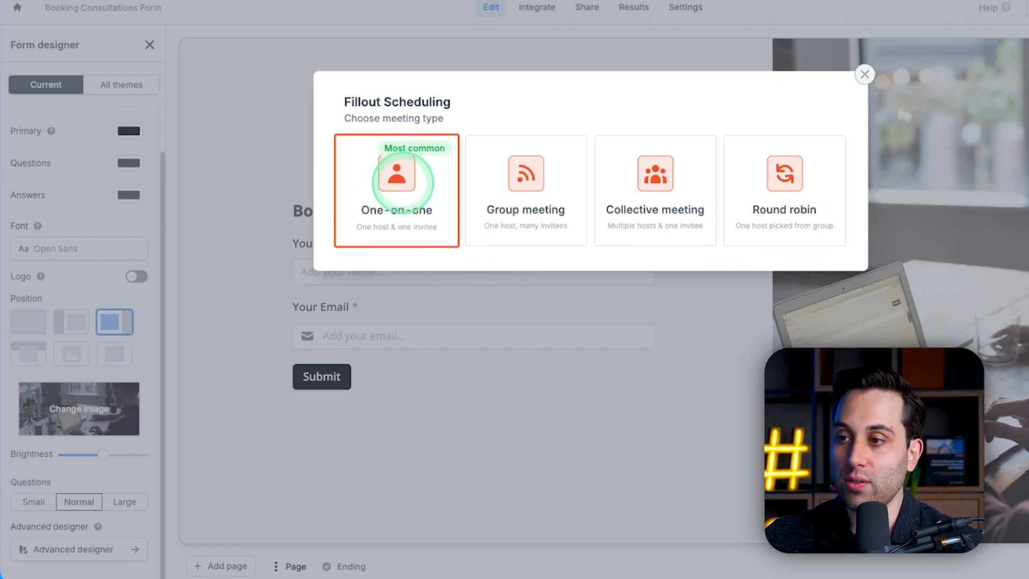
{"action": "left_click", "coordinate": [402, 182]}
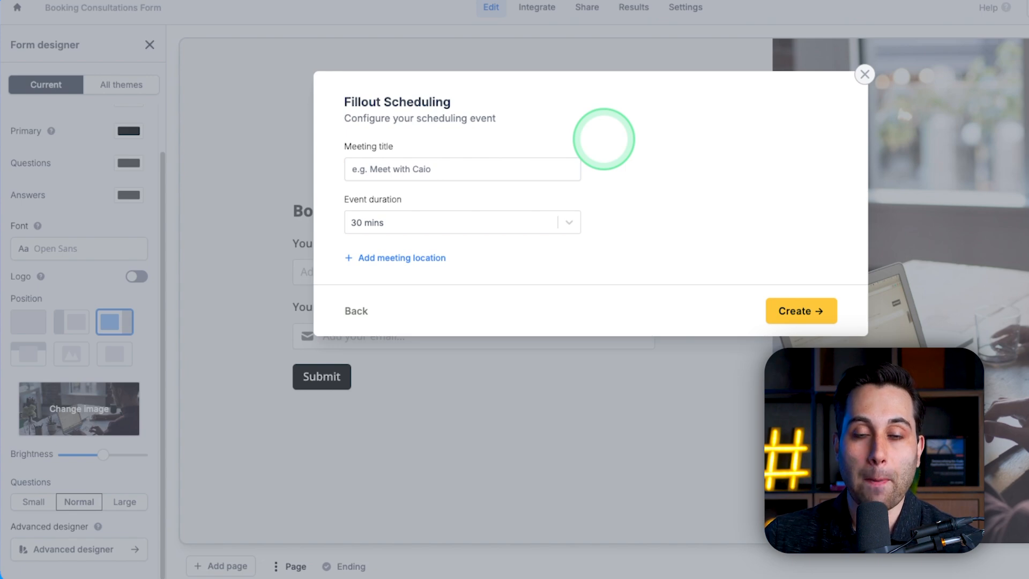
Create the scheduling event with the title Consultation Call, a 45-minute duration and Google Meet as the meeting location
{"action": "left_click", "coordinate": [358, 171]}
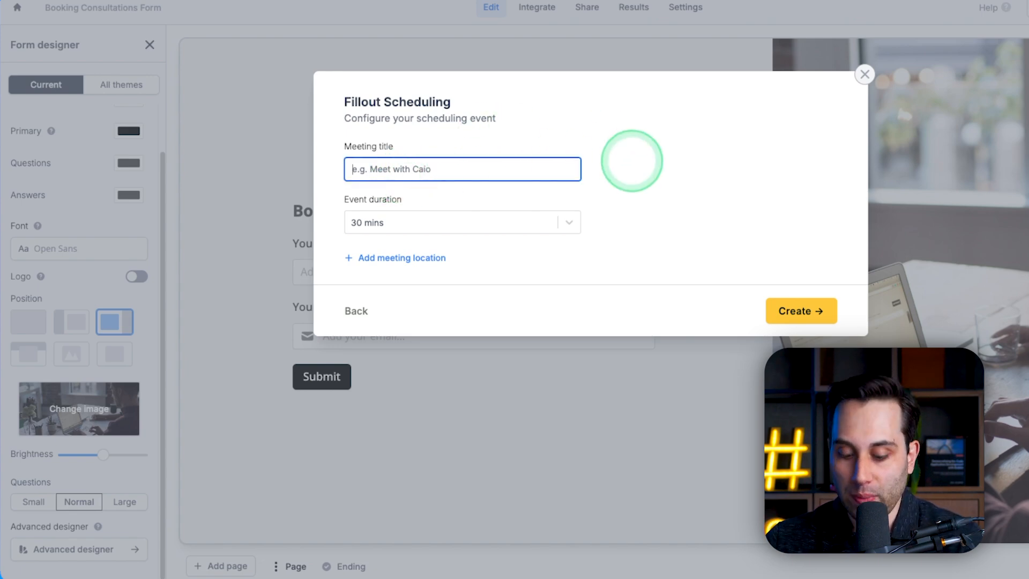
{"action": "type", "text": "Consultation Call"}
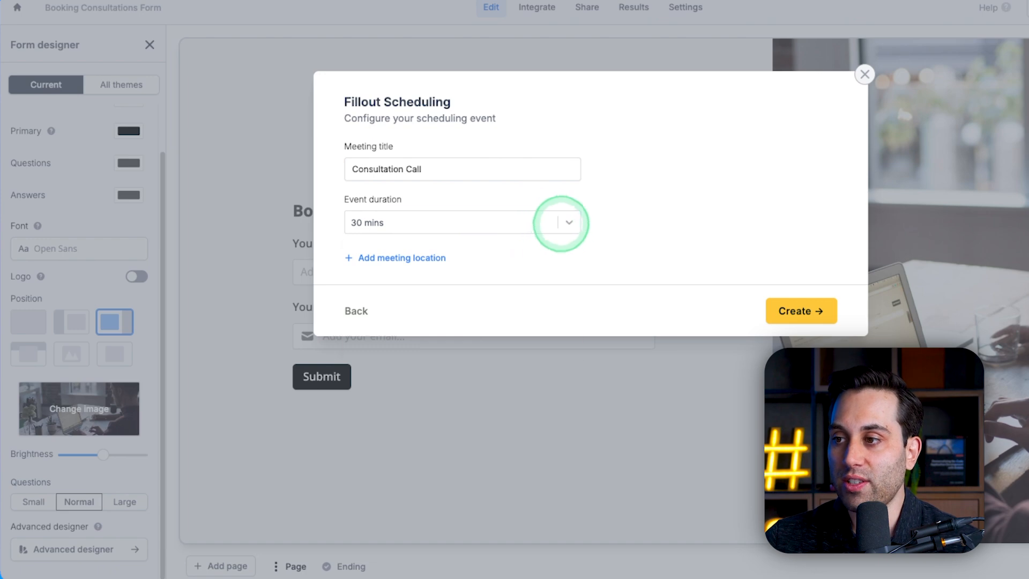
{"action": "left_click", "coordinate": [558, 221]}
{"action": "left_click", "coordinate": [380, 297]}
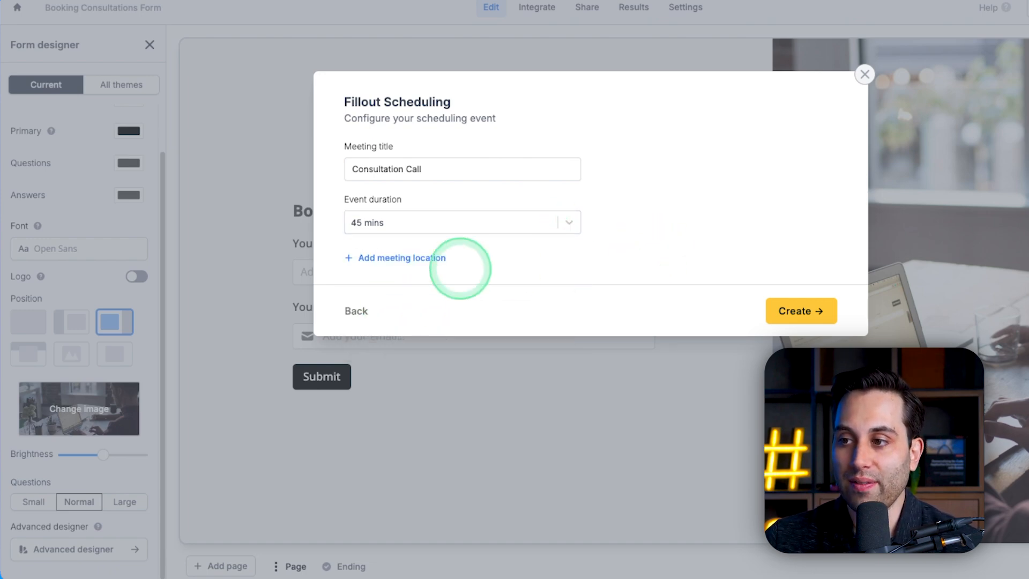
{"action": "left_click", "coordinate": [435, 259]}
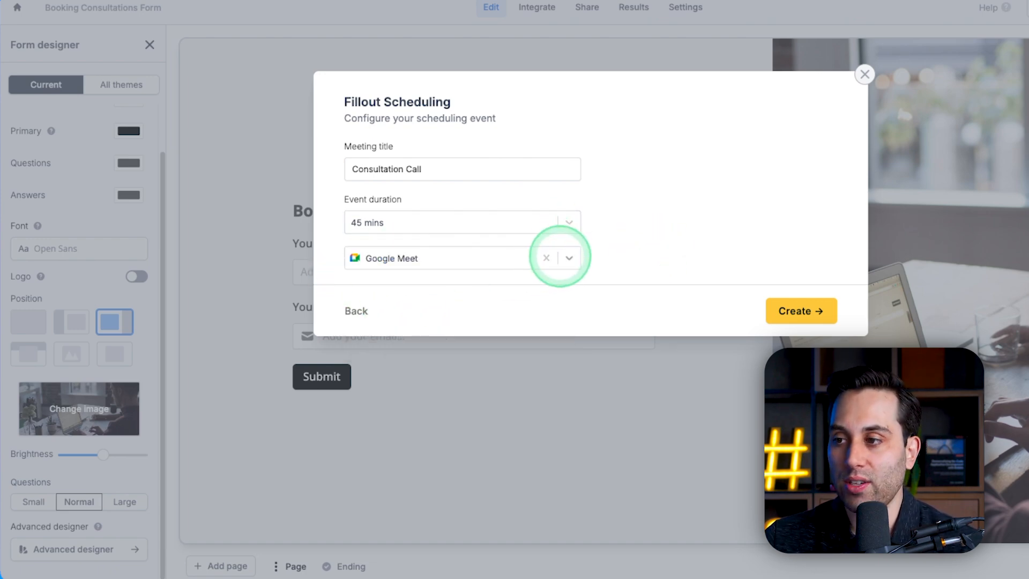
{"action": "left_click", "coordinate": [569, 258]}
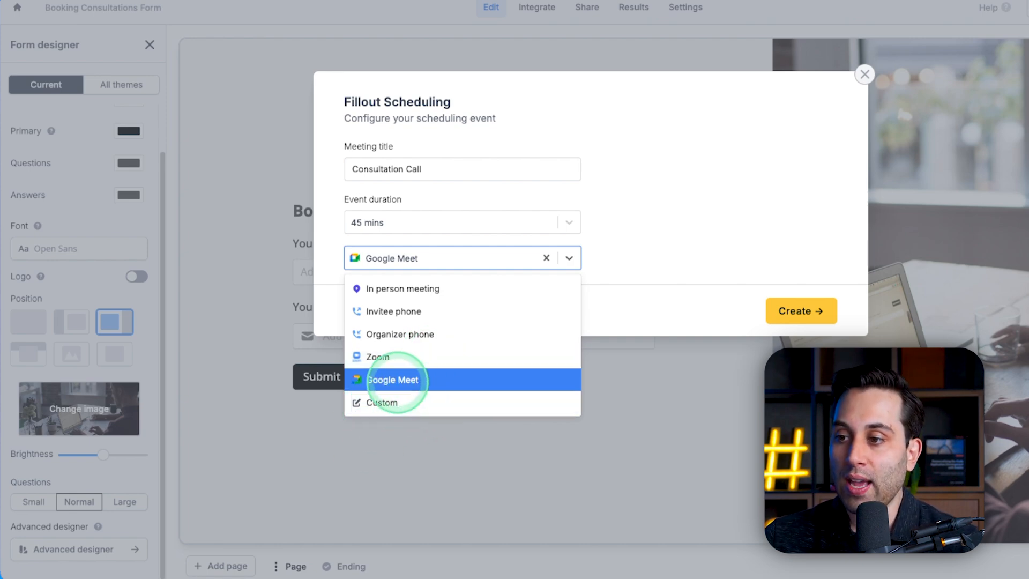
{"action": "left_click", "coordinate": [391, 380]}
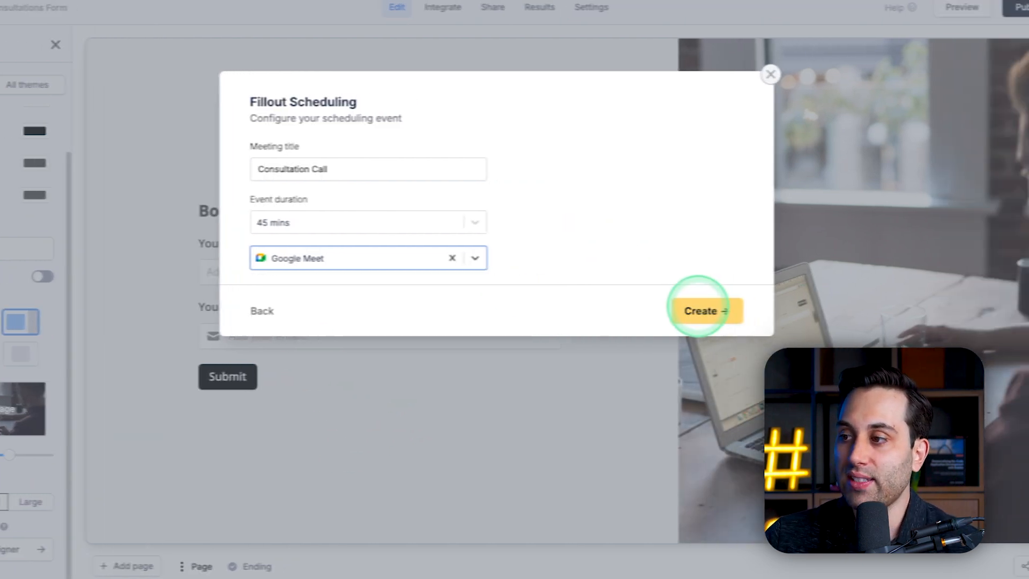
{"action": "left_click", "coordinate": [799, 311]}
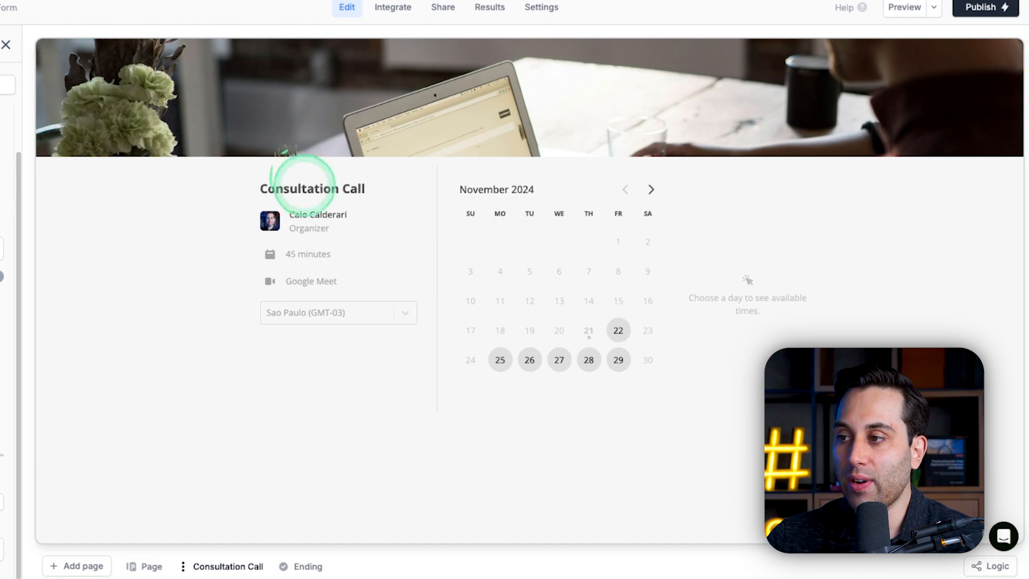
Review the contact page and the Consultation Call page, checking the time slots offered on November 27
{"action": "left_click", "coordinate": [145, 566]}
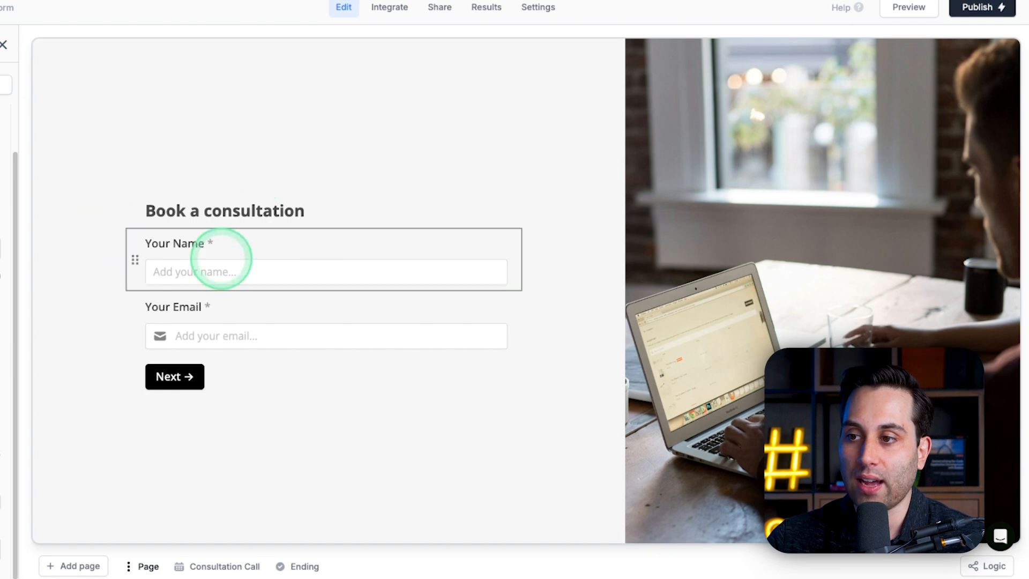
{"action": "left_click", "coordinate": [225, 566]}
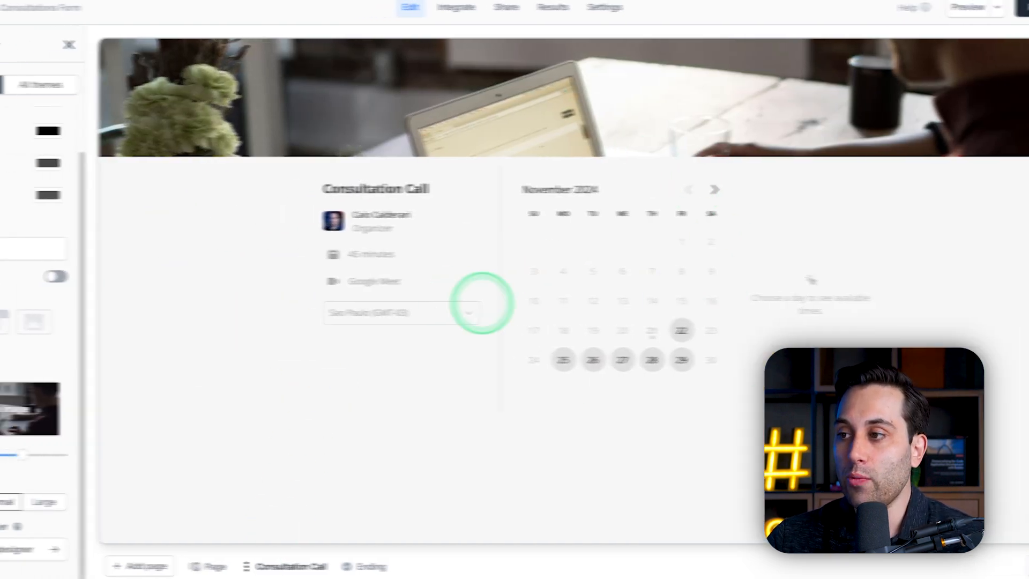
{"action": "scroll", "coordinate": [43, 184], "scroll_direction": "up", "scroll_amount": 2}
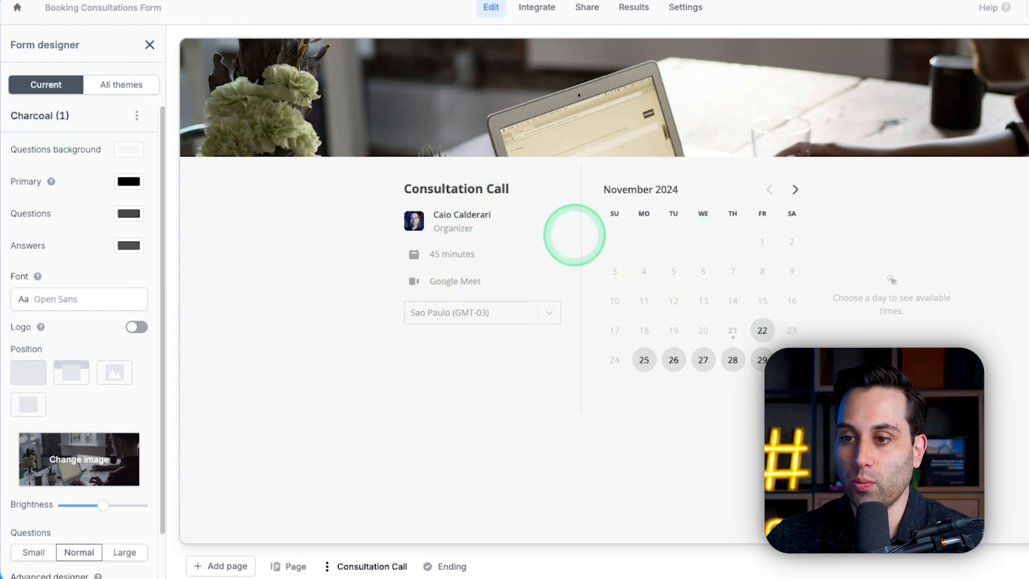
{"action": "left_click", "coordinate": [703, 359]}
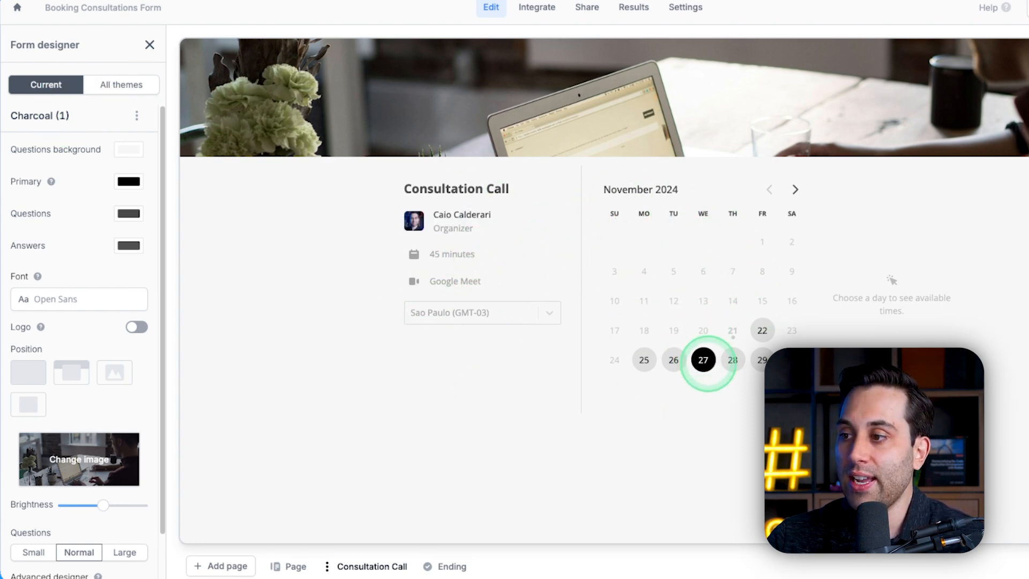
{"action": "scroll", "coordinate": [907, 322], "scroll_direction": "down", "scroll_amount": 3}
{"action": "scroll", "coordinate": [914, 271], "scroll_direction": "up", "scroll_amount": 3}
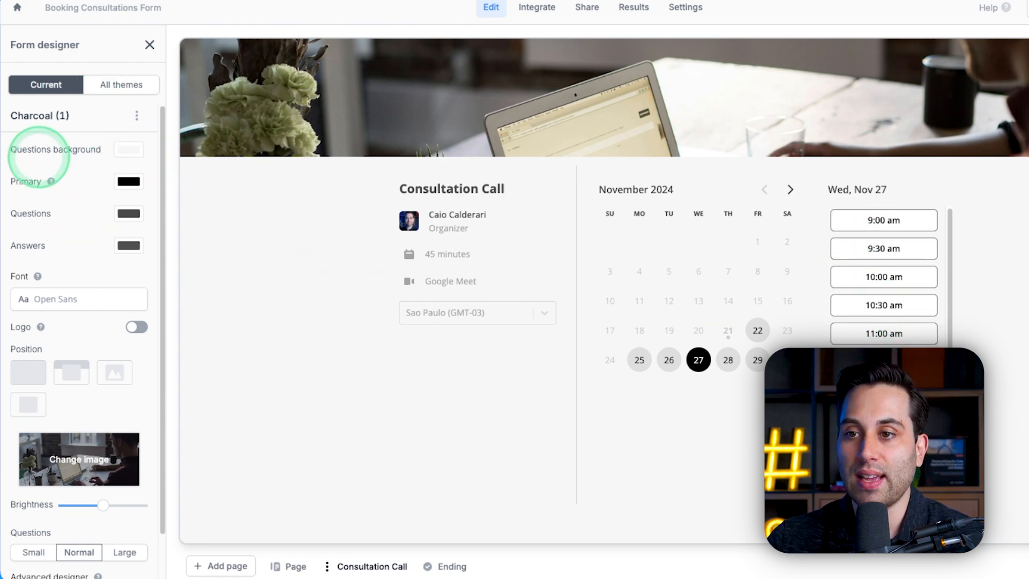
Close the form designer and view the event type options in the scheduling settings, leaving One-on-one selected
{"action": "left_click", "coordinate": [149, 44]}
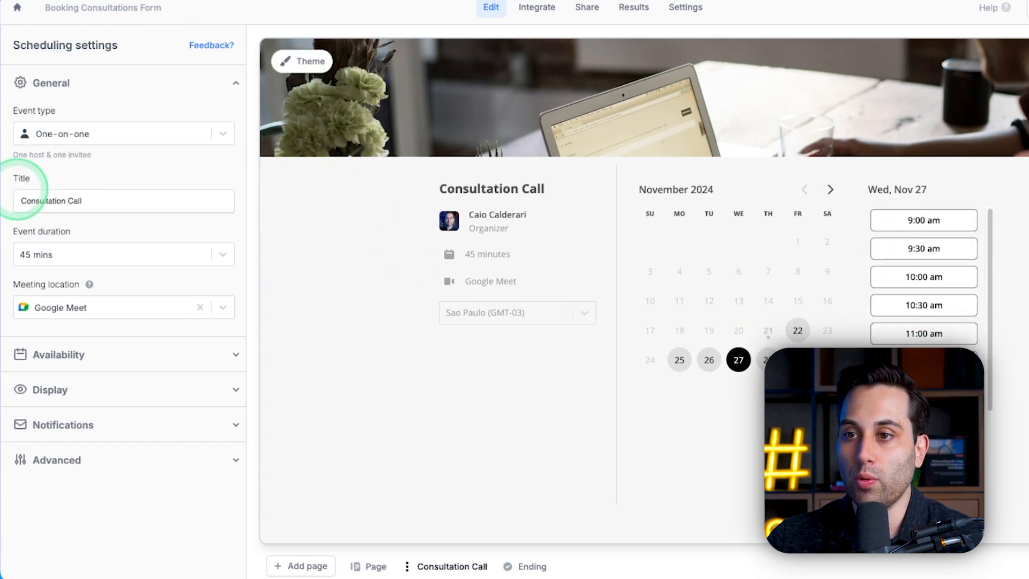
{"action": "left_click", "coordinate": [222, 133]}
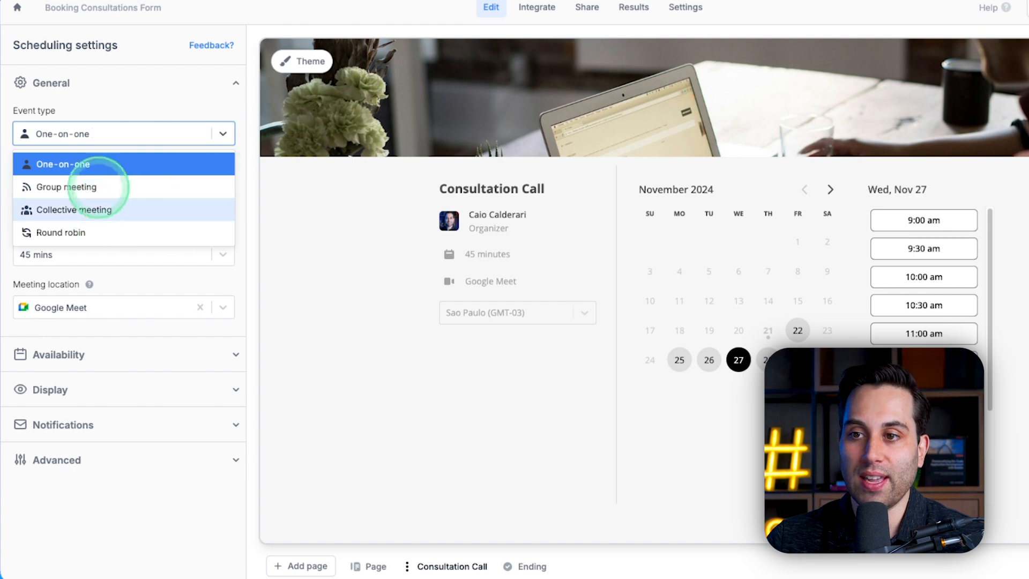
{"action": "left_click", "coordinate": [245, 118]}
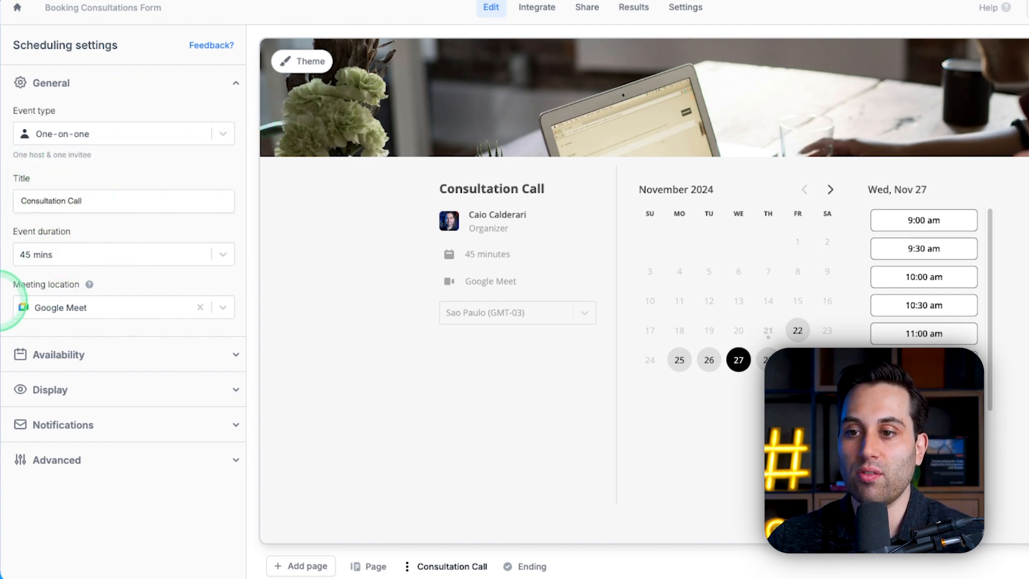
Enable a daily event limit of 5 events in the Consultation Call's availability settings
{"action": "left_click", "coordinate": [211, 349]}
{"action": "scroll", "coordinate": [122, 339], "scroll_direction": "down", "scroll_amount": 3}
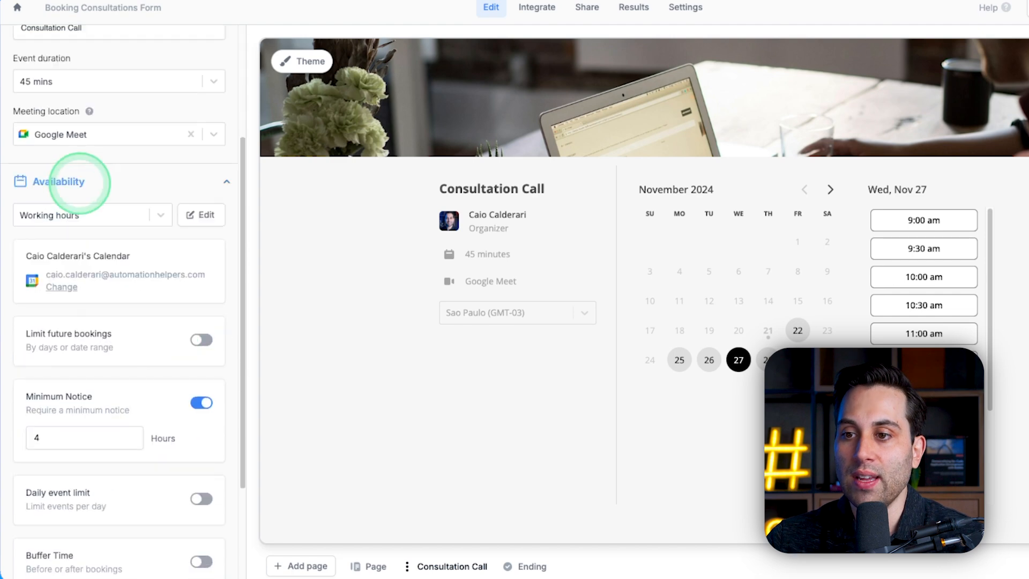
{"action": "scroll", "coordinate": [134, 321], "scroll_direction": "down", "scroll_amount": 3}
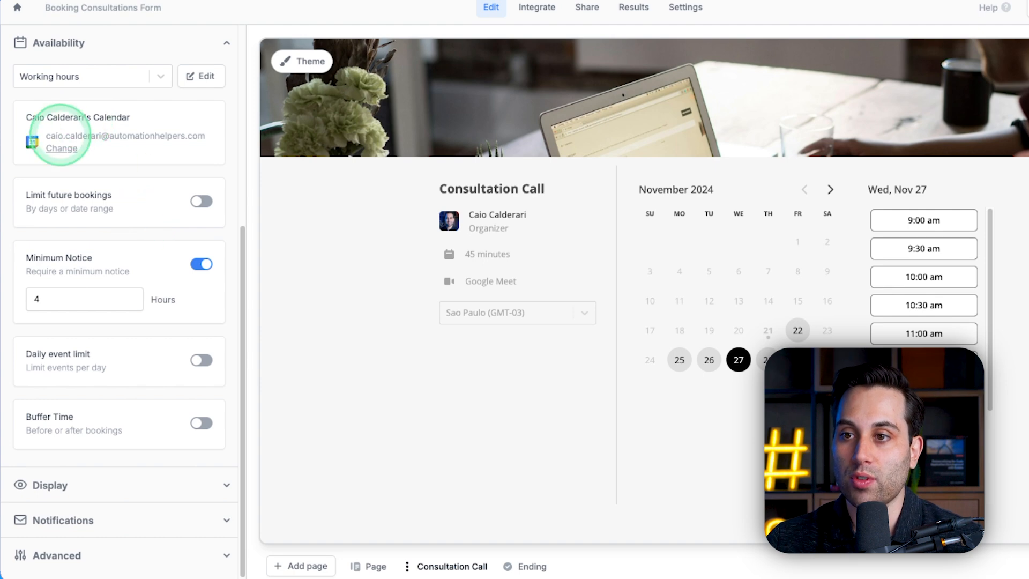
{"action": "scroll", "coordinate": [127, 264], "scroll_direction": "down", "scroll_amount": 1}
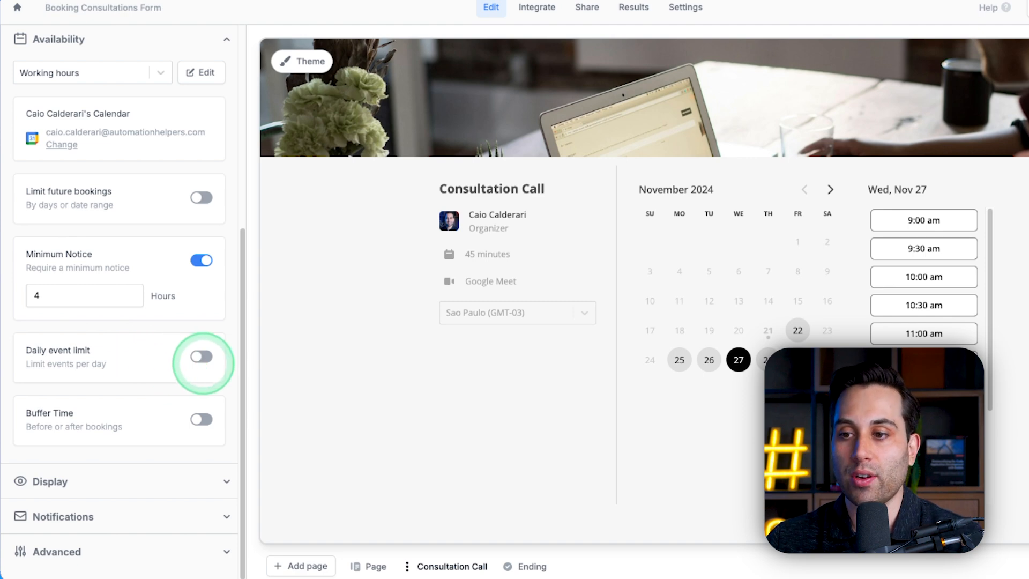
{"action": "left_click", "coordinate": [201, 357]}
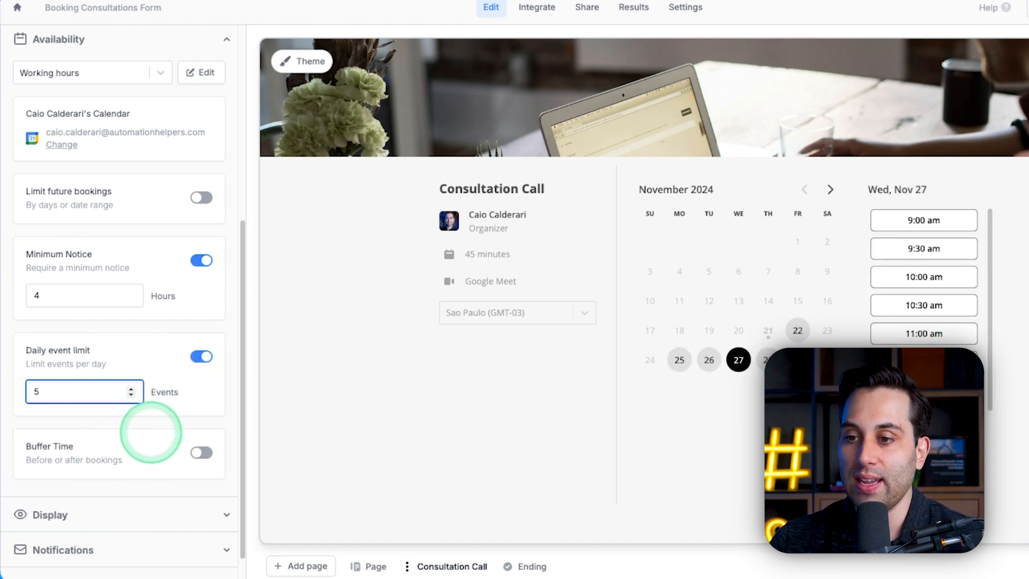
{"action": "left_click", "coordinate": [155, 425]}
{"action": "scroll", "coordinate": [153, 407], "scroll_direction": "down", "scroll_amount": 1}
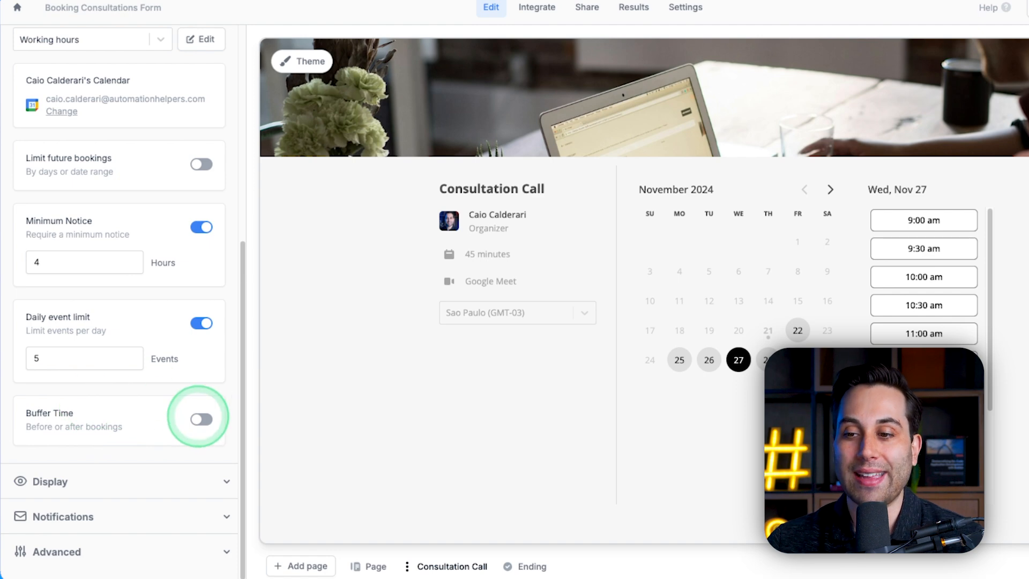
Try the buffer time option, switch it off again, and review the scheduling page's display settings
{"action": "left_click", "coordinate": [201, 419]}
{"action": "left_click", "coordinate": [201, 420]}
{"action": "left_click", "coordinate": [138, 479]}
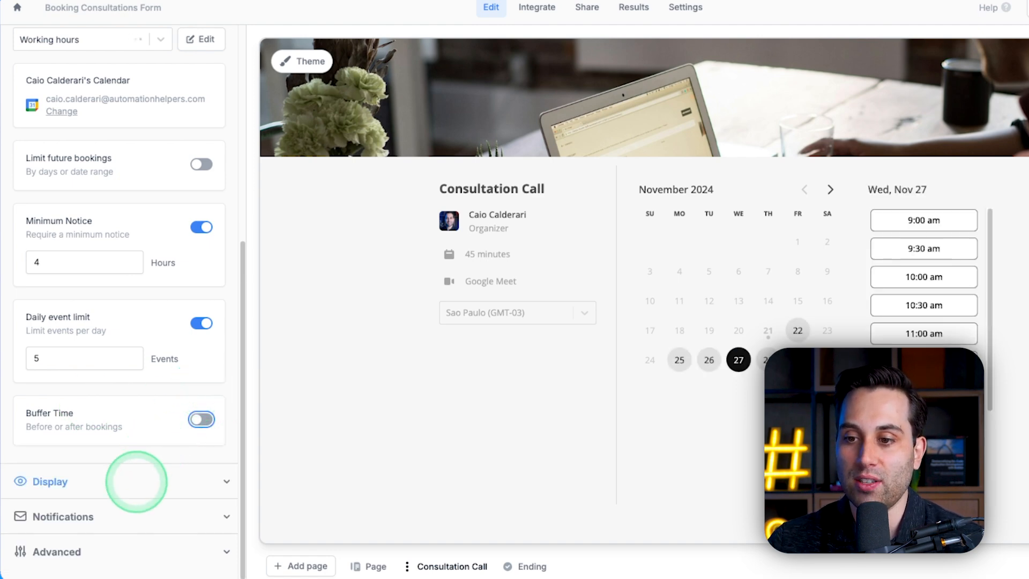
{"action": "scroll", "coordinate": [101, 295], "scroll_direction": "down", "scroll_amount": 5}
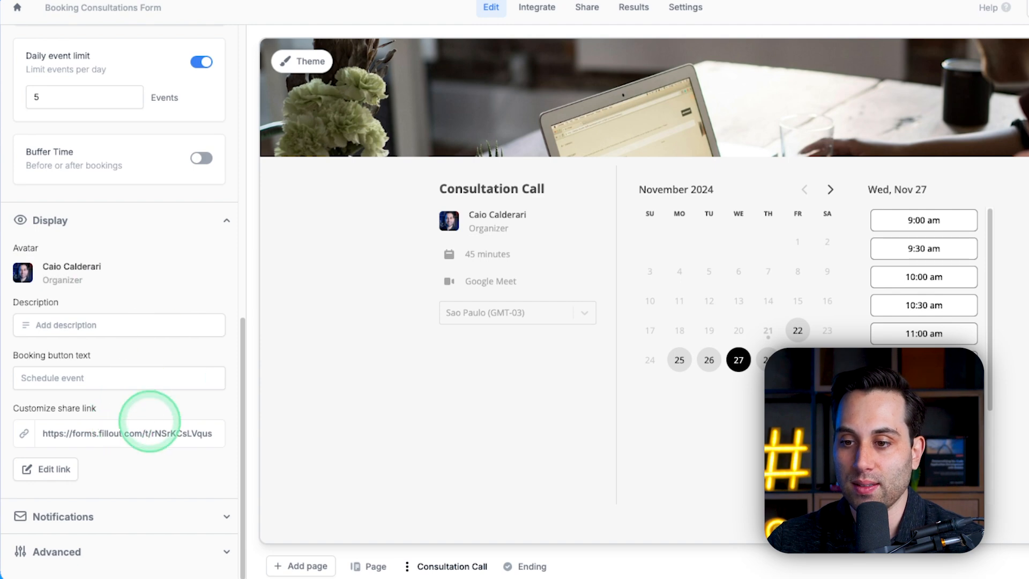
Review the notification settings and the time units for the reminder email, keeping Minutes
{"action": "left_click", "coordinate": [153, 518]}
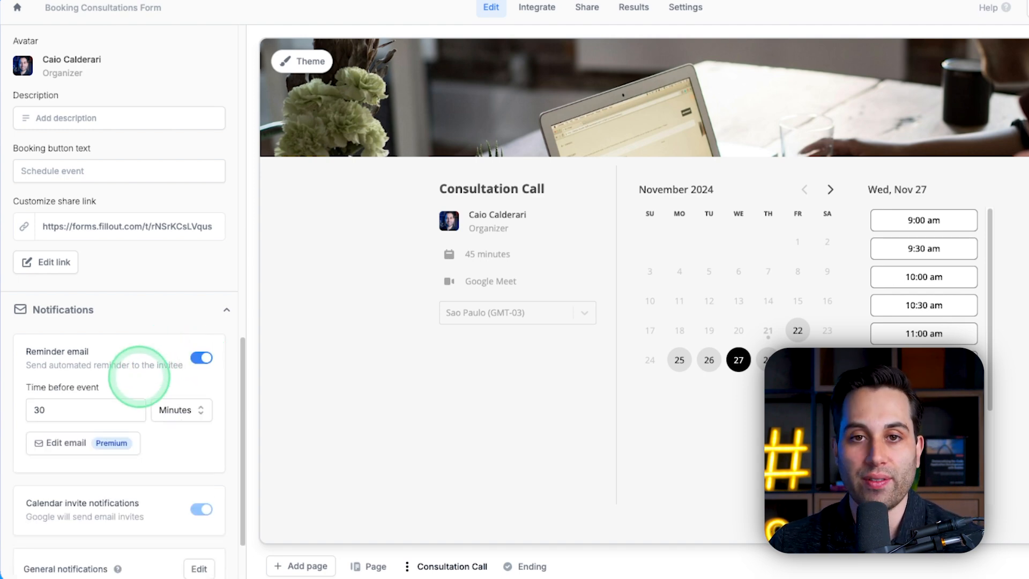
{"action": "scroll", "coordinate": [137, 380], "scroll_direction": "down", "scroll_amount": 2}
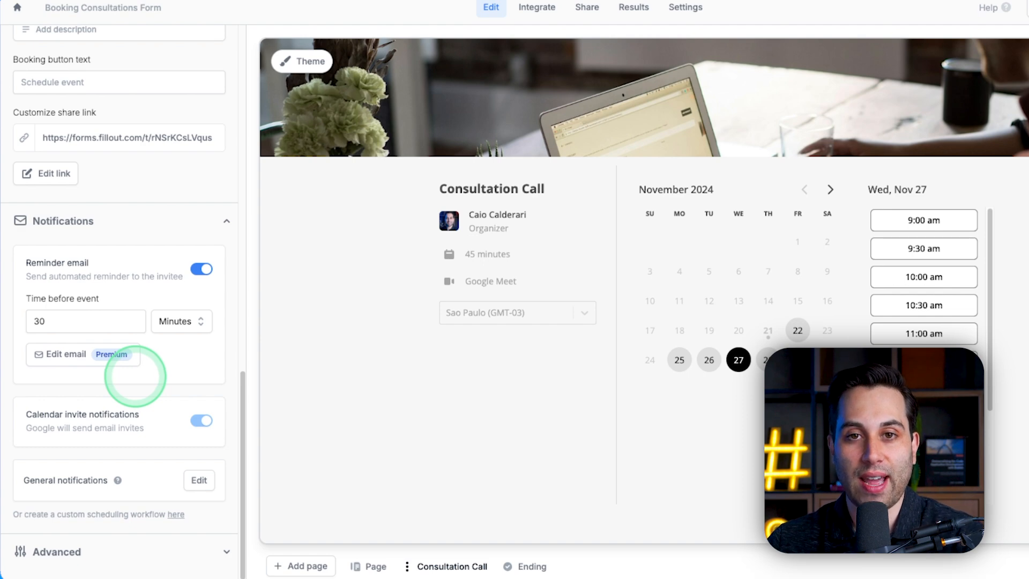
{"action": "left_click", "coordinate": [177, 320]}
{"action": "left_click", "coordinate": [172, 293]}
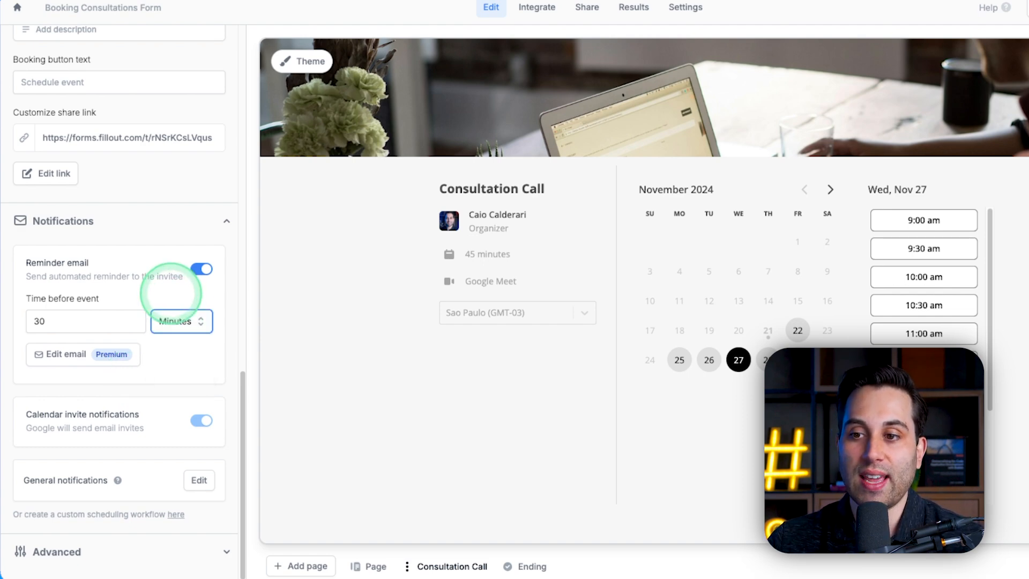
{"action": "left_click", "coordinate": [185, 322]}
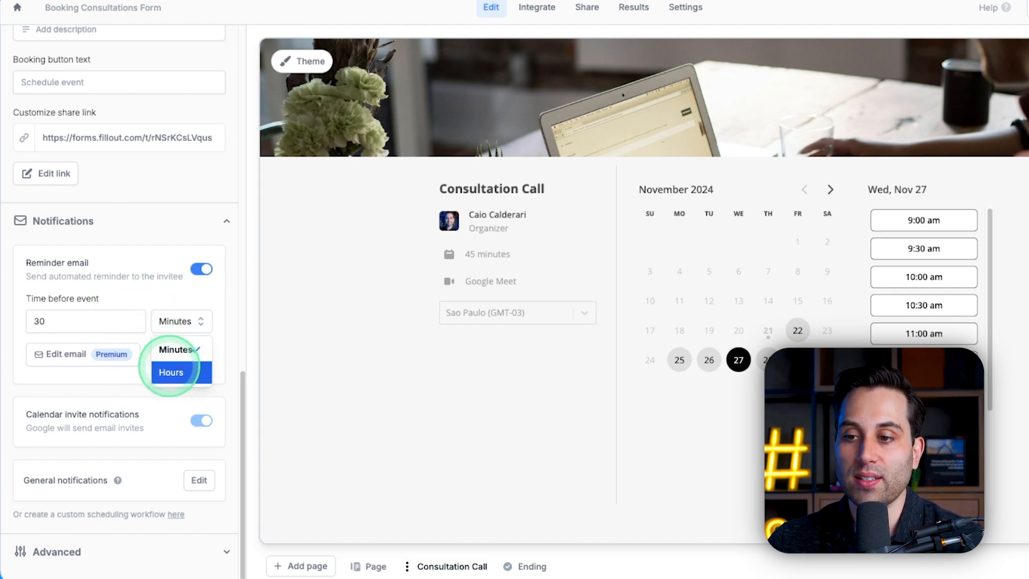
{"action": "left_click", "coordinate": [165, 349]}
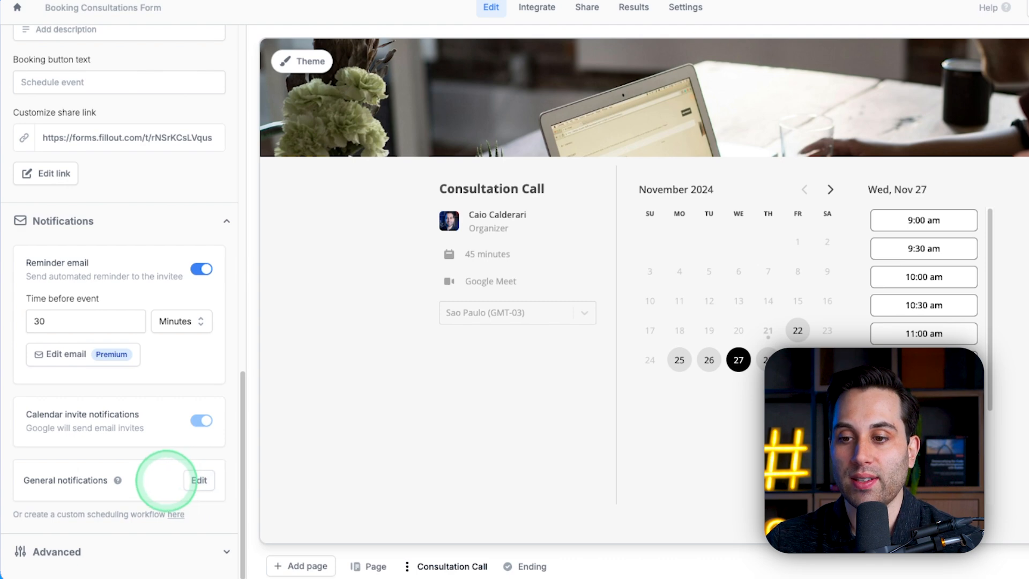
Enable pre-filled fields in the scheduling page's advanced settings
{"action": "left_click", "coordinate": [182, 551]}
{"action": "scroll", "coordinate": [201, 314], "scroll_direction": "down", "scroll_amount": 5}
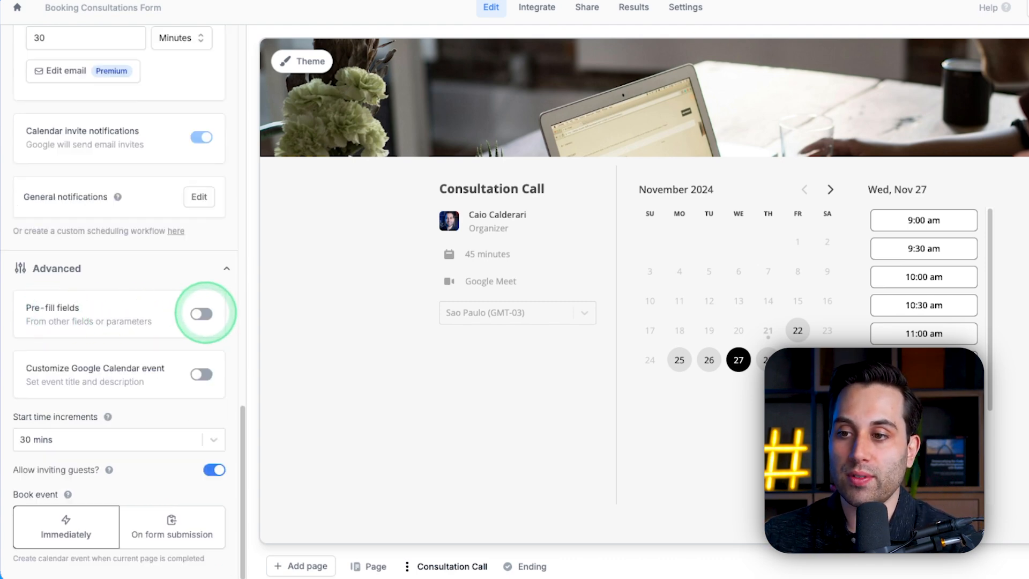
{"action": "left_click", "coordinate": [203, 313]}
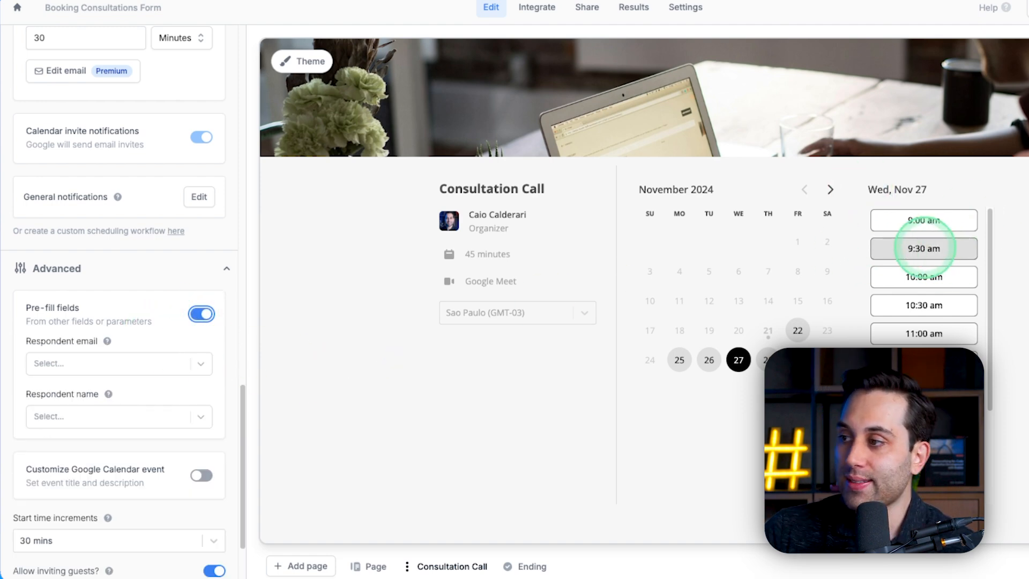
Compare the booking details asked for after choosing the 9:00 am slot with the fields on the contact page
{"action": "left_click", "coordinate": [913, 220]}
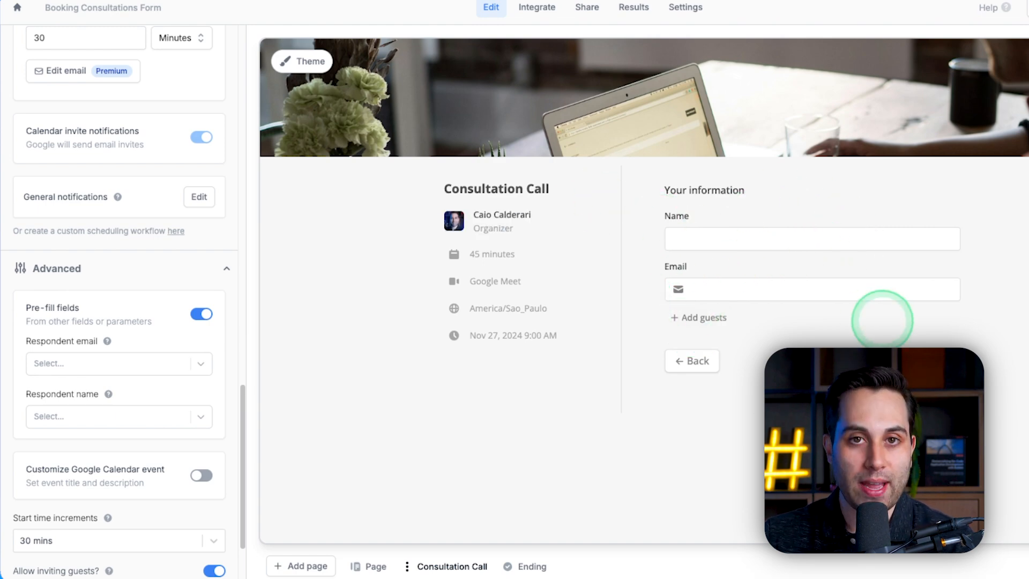
{"action": "left_click", "coordinate": [373, 566]}
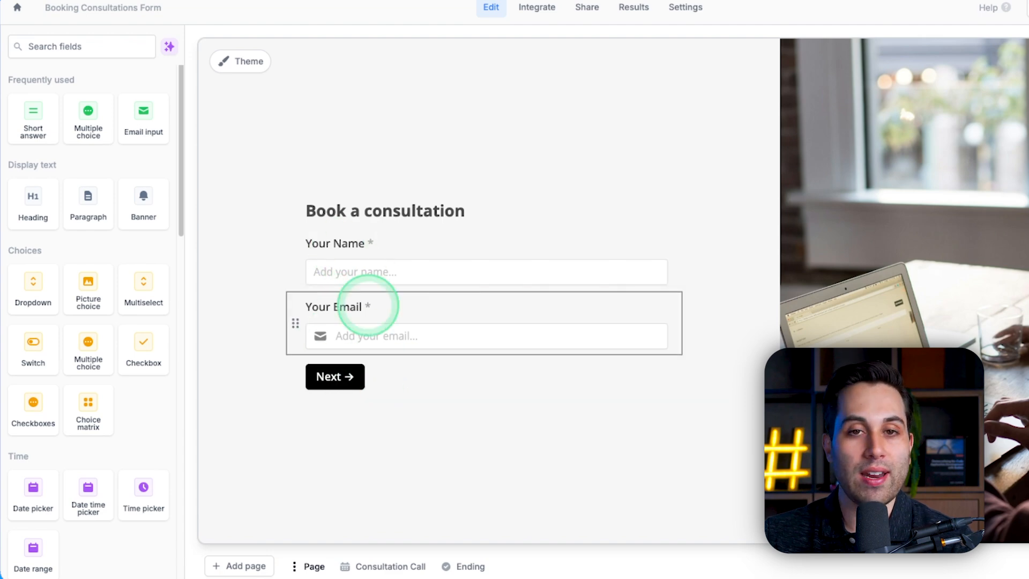
Check the scheduling page's name and email details against the matching fields on the contact page
{"action": "left_click", "coordinate": [364, 566]}
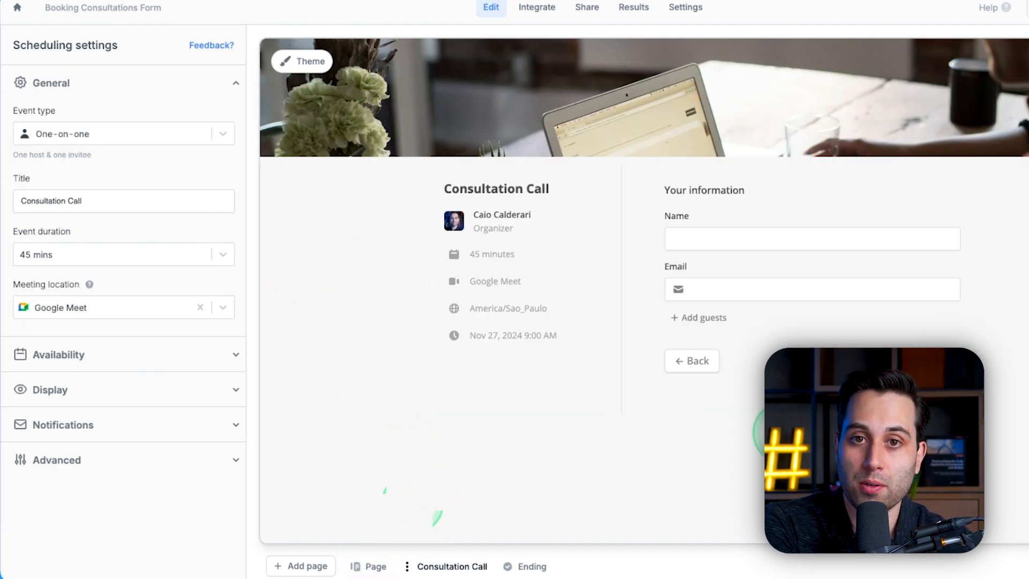
{"action": "left_click", "coordinate": [370, 566]}
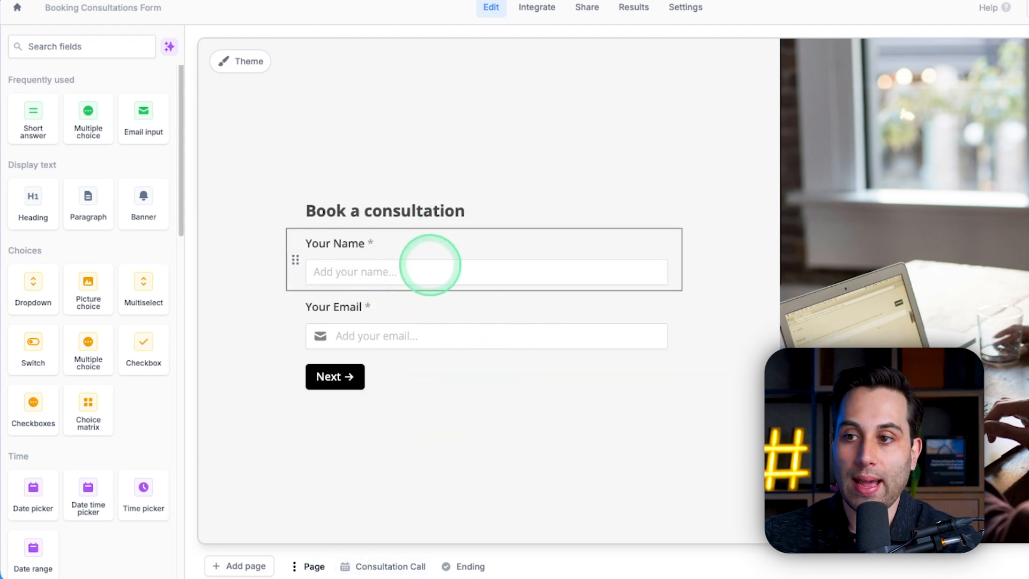
{"action": "left_click", "coordinate": [397, 566]}
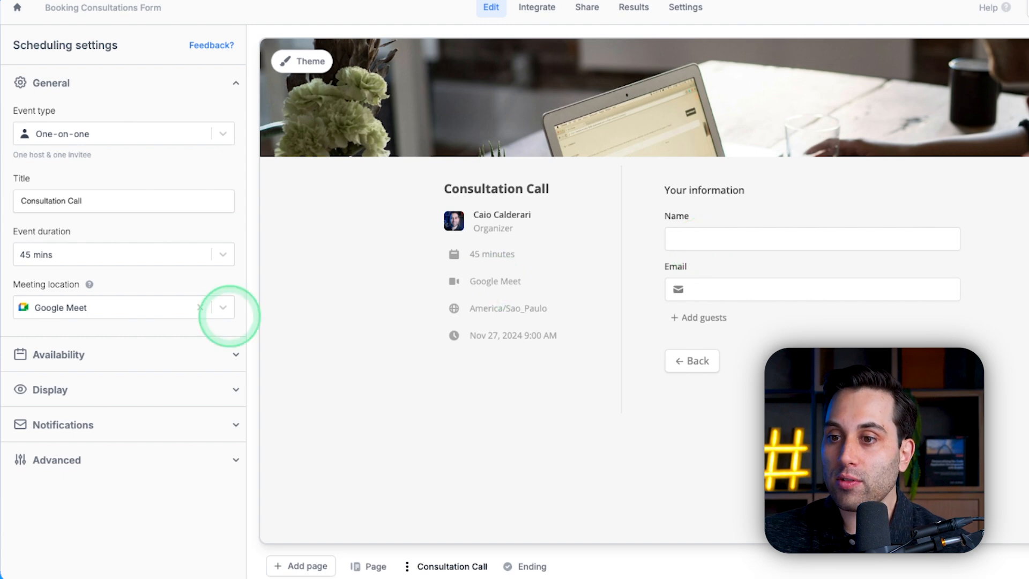
Enable pre-filled fields on the scheduling page, mapping respondent email to Your Email and respondent name to Your Name
{"action": "left_click", "coordinate": [114, 458]}
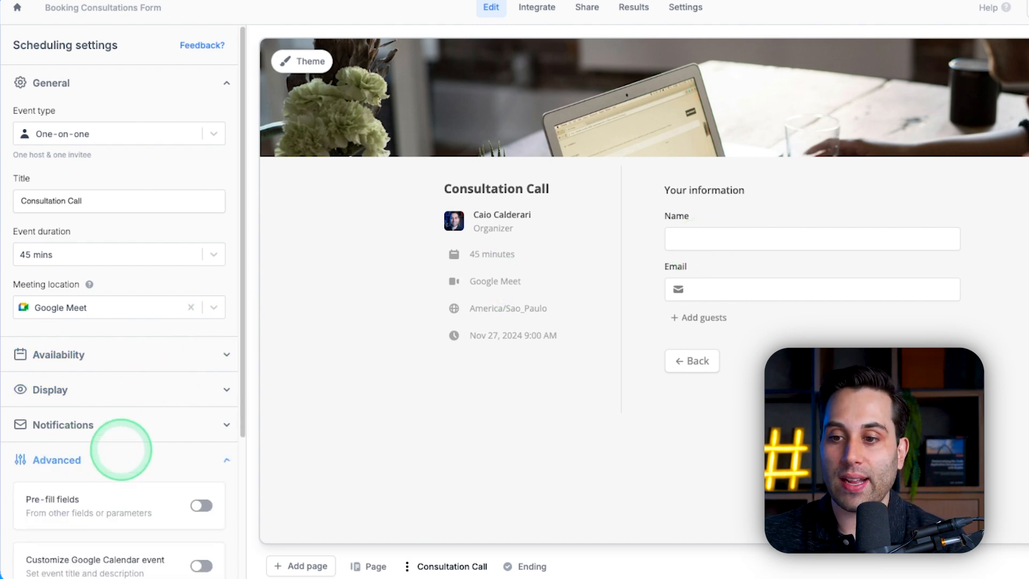
{"action": "scroll", "coordinate": [117, 423], "scroll_direction": "down", "scroll_amount": 4}
{"action": "left_click", "coordinate": [200, 313]}
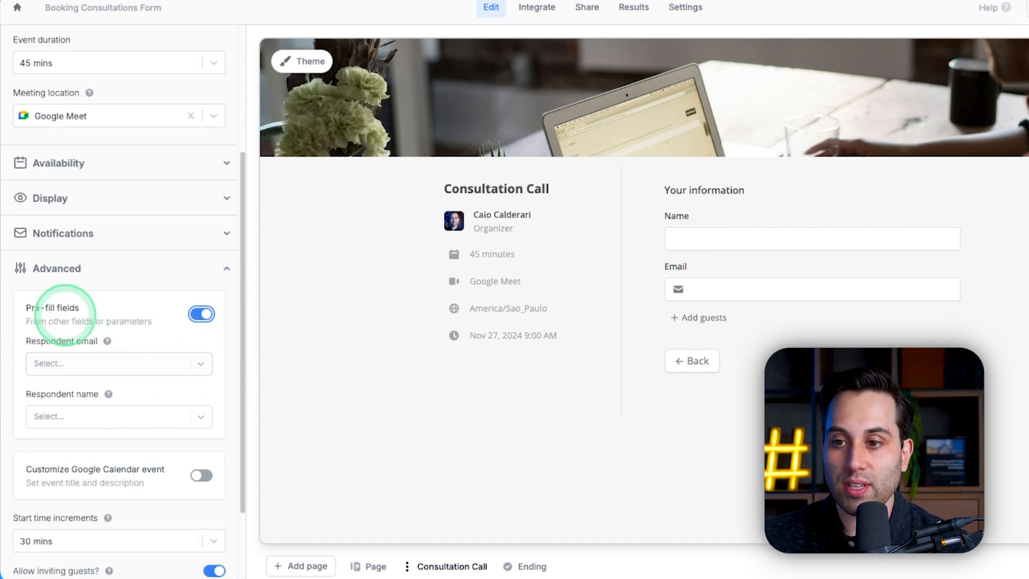
{"action": "scroll", "coordinate": [143, 372], "scroll_direction": "down", "scroll_amount": 3}
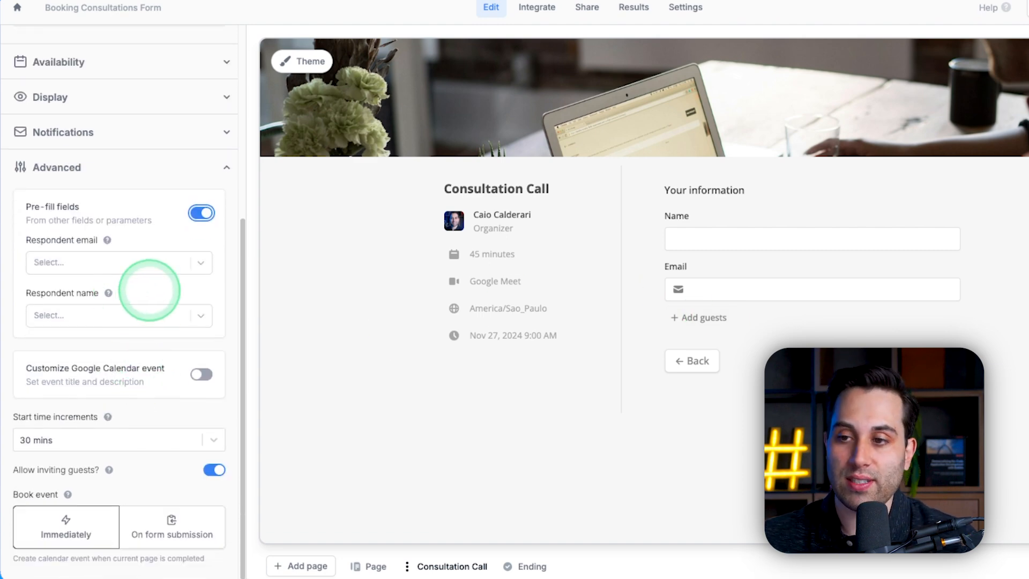
{"action": "left_click", "coordinate": [179, 261]}
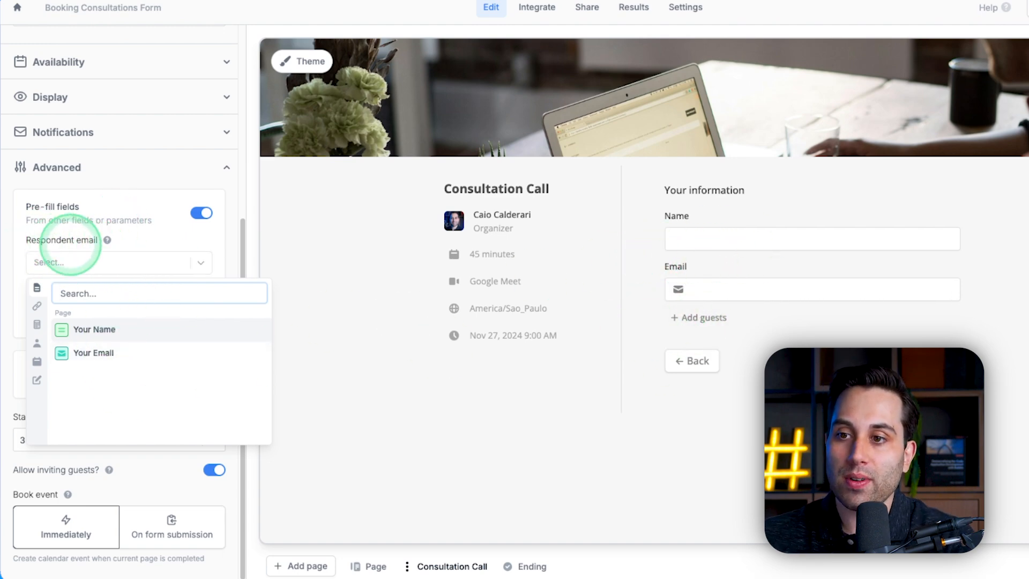
{"action": "left_click", "coordinate": [103, 352]}
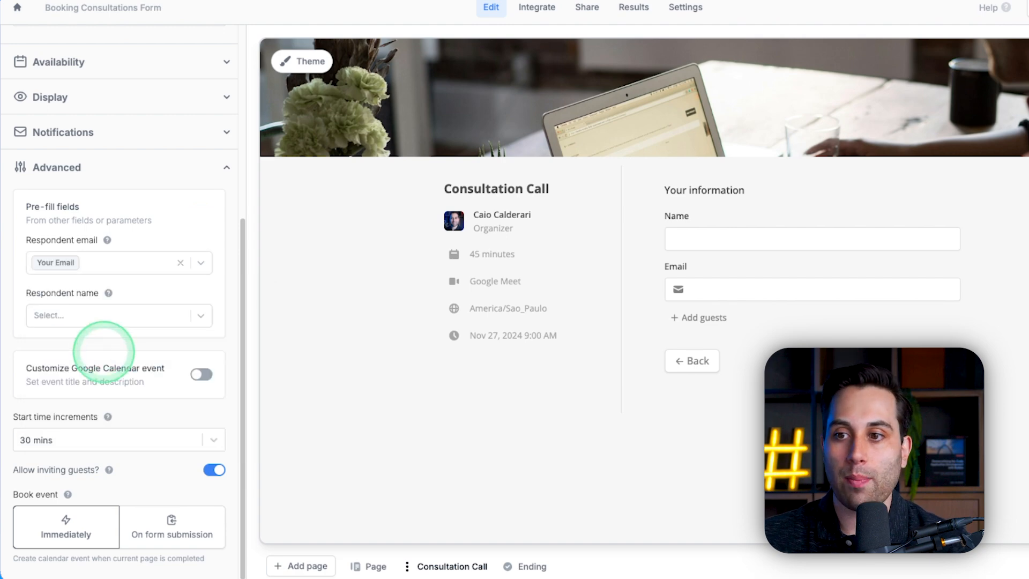
{"action": "left_click", "coordinate": [199, 314]}
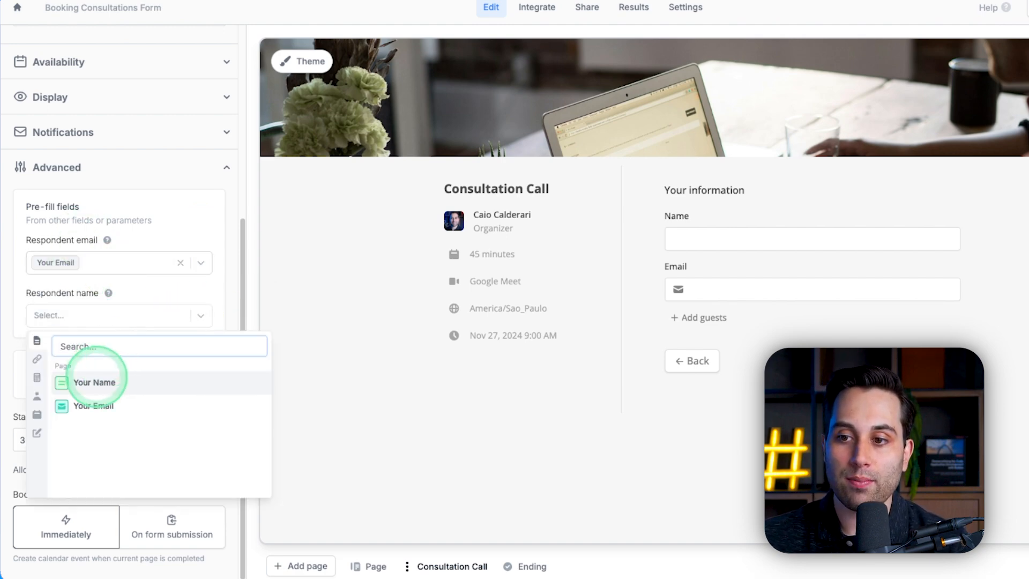
{"action": "left_click", "coordinate": [91, 381]}
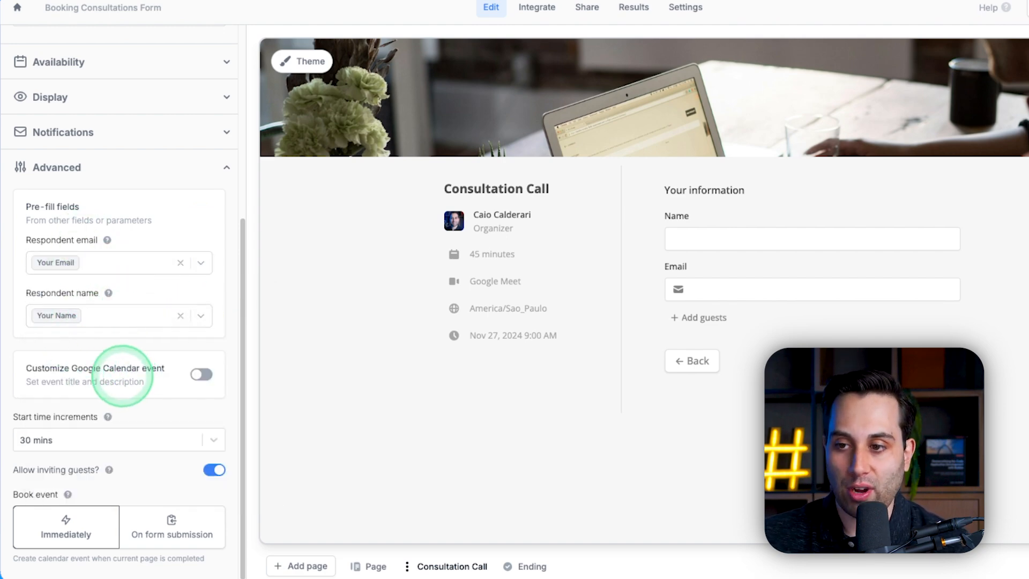
Enable Google Calendar event customization and title the event "Consultation Call -", the Your Name reference, "<>" and the host's first name
{"action": "left_click", "coordinate": [199, 373]}
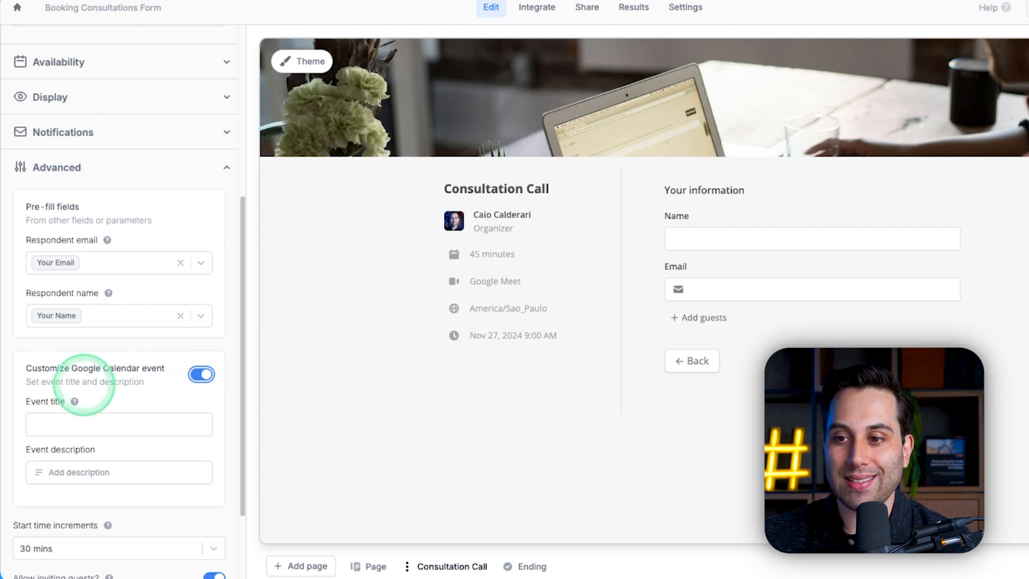
{"action": "scroll", "coordinate": [138, 360], "scroll_direction": "down", "scroll_amount": 2}
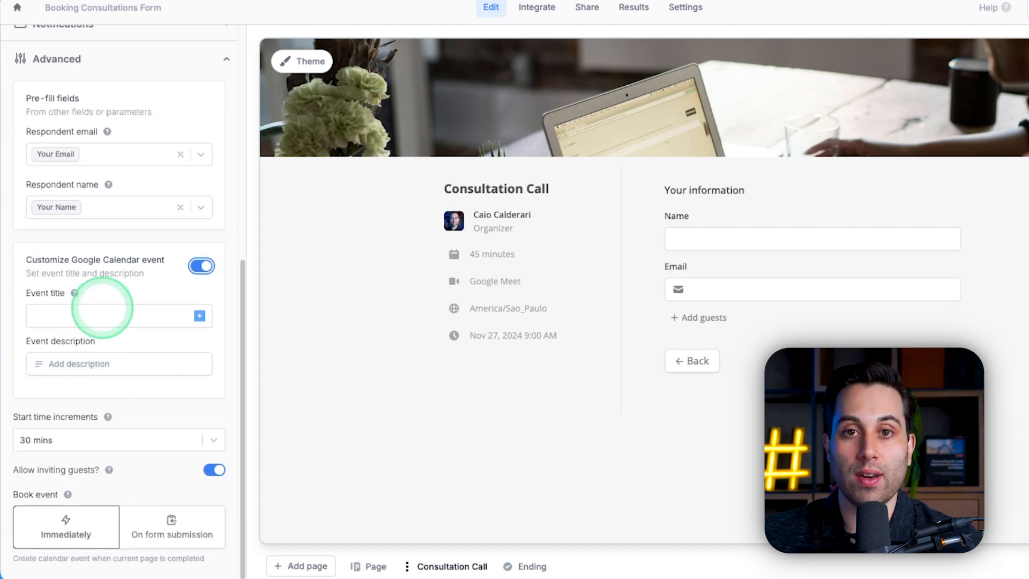
{"action": "left_click", "coordinate": [102, 313]}
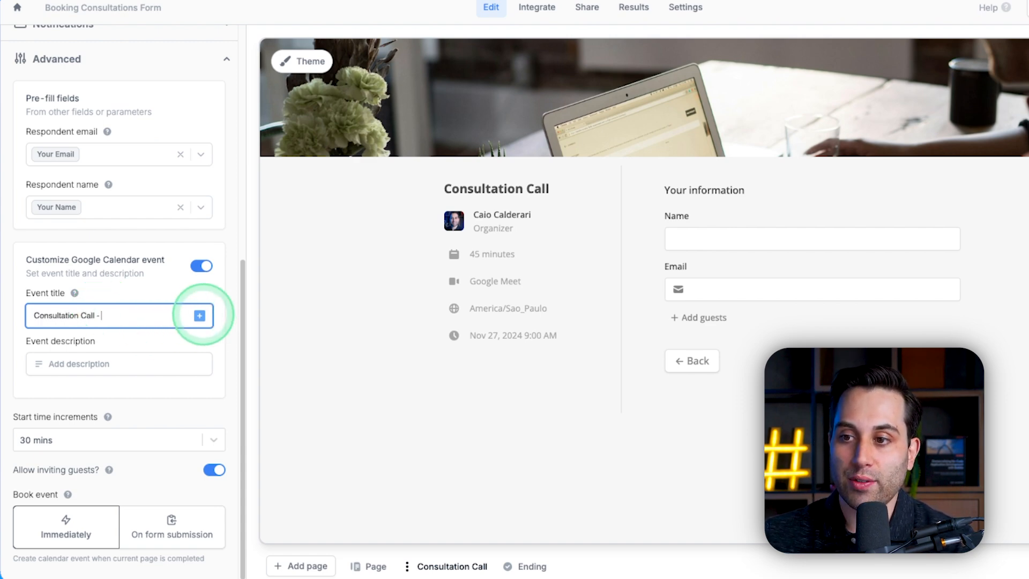
{"action": "left_click", "coordinate": [199, 316]}
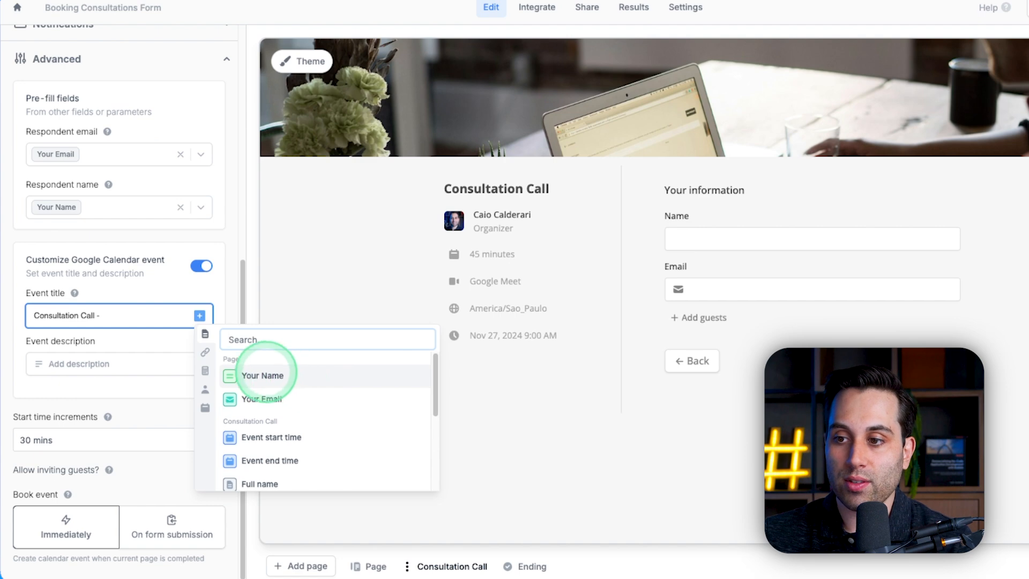
{"action": "left_click", "coordinate": [246, 374]}
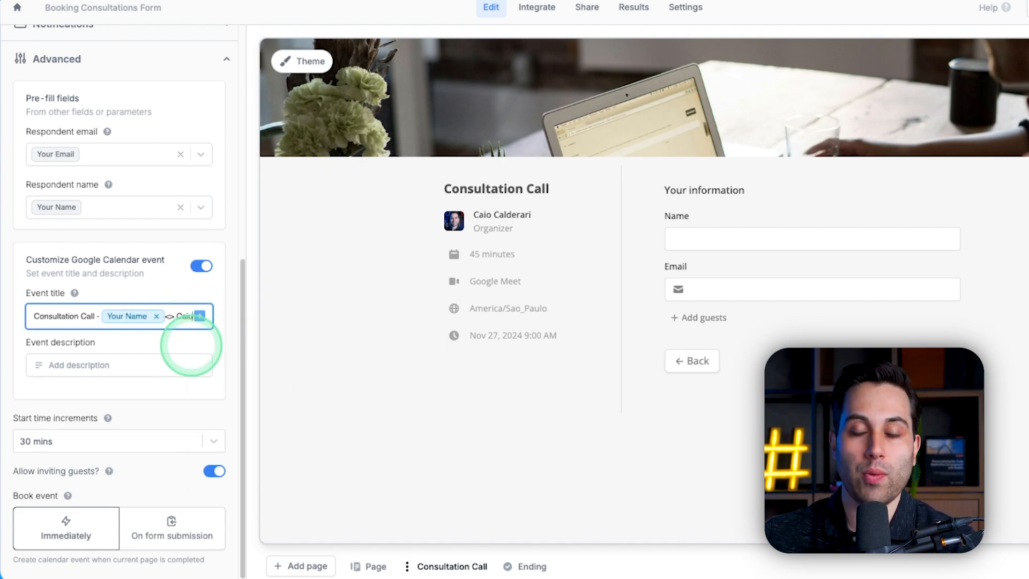
{"action": "left_click", "coordinate": [162, 345]}
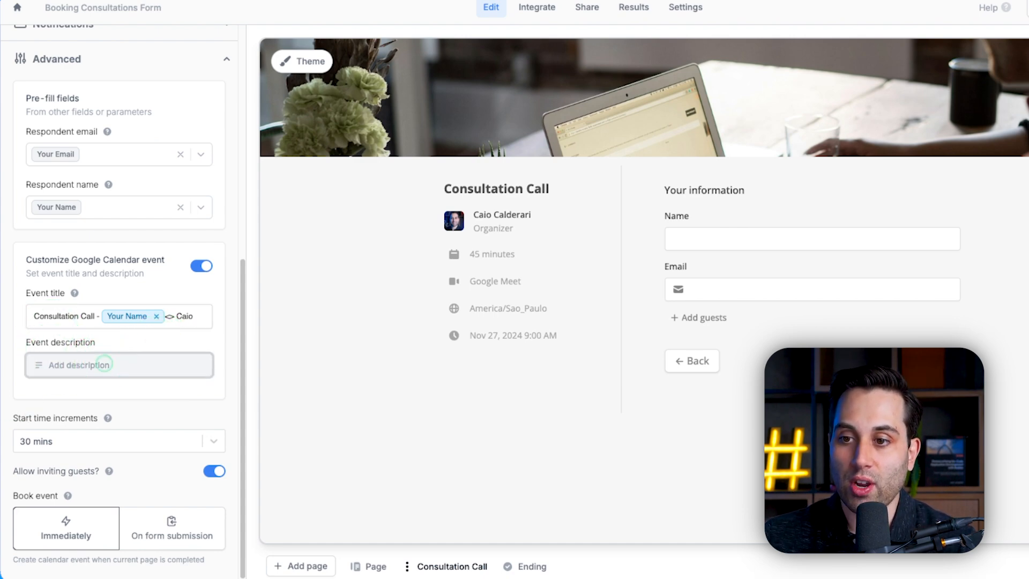
Set the event description to "Hey this is our consultation call. I look forward to talking to you soon!" and book the event on form submission
{"action": "left_click", "coordinate": [113, 355]}
{"action": "left_click", "coordinate": [532, 172]}
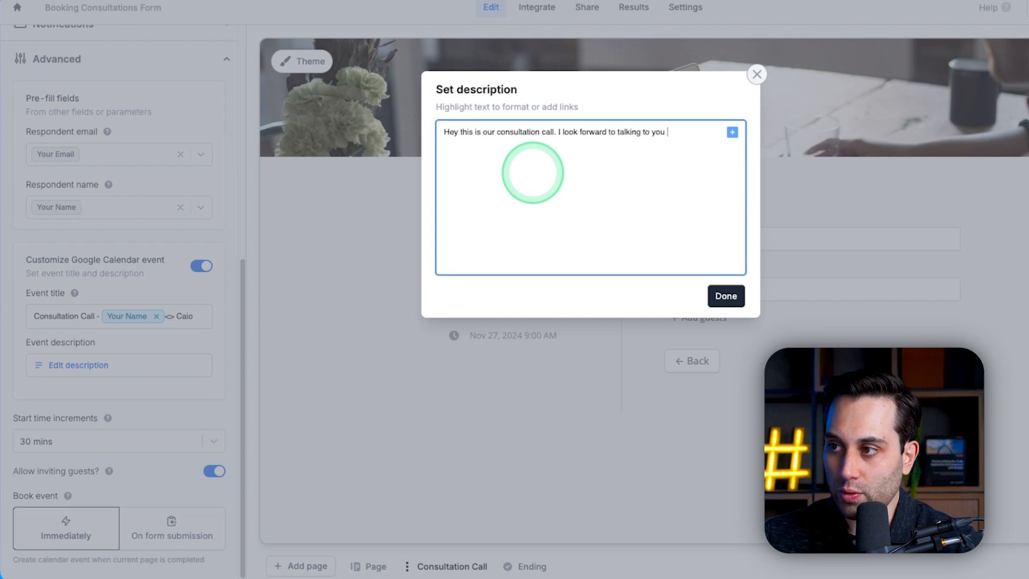
{"action": "type", "text": "!"}
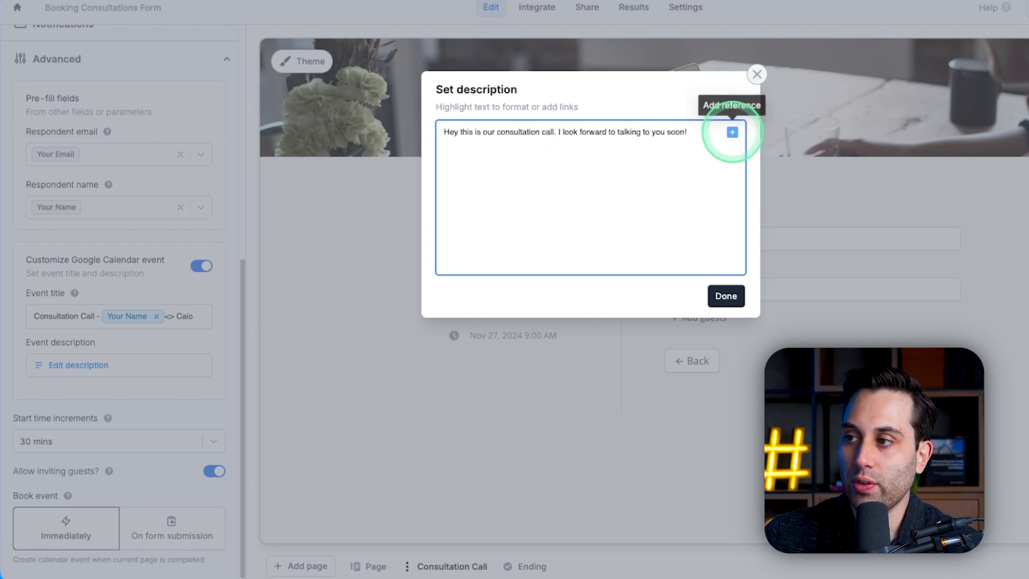
{"action": "left_click", "coordinate": [732, 132]}
{"action": "left_click", "coordinate": [795, 191]}
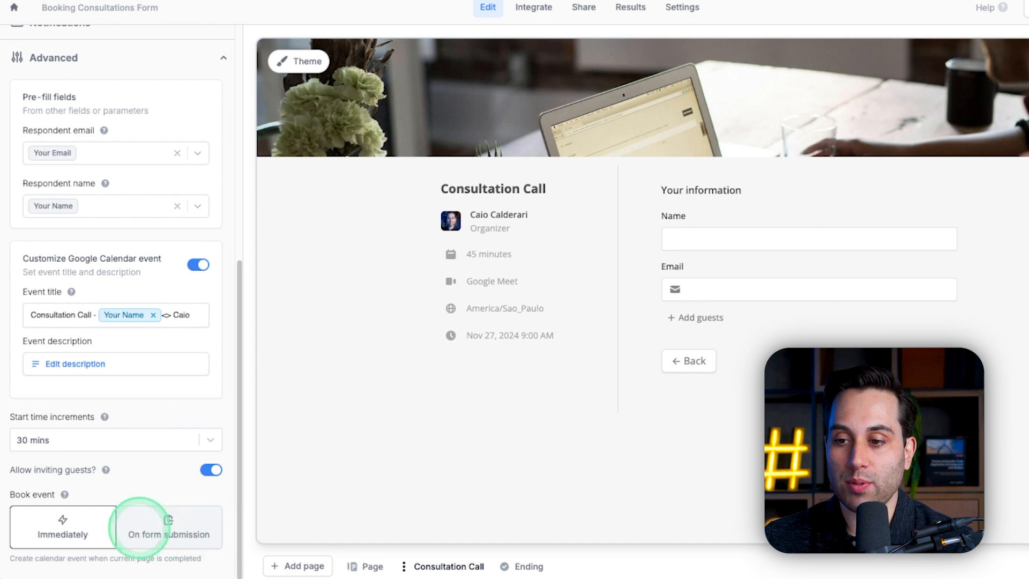
{"action": "left_click", "coordinate": [165, 525]}
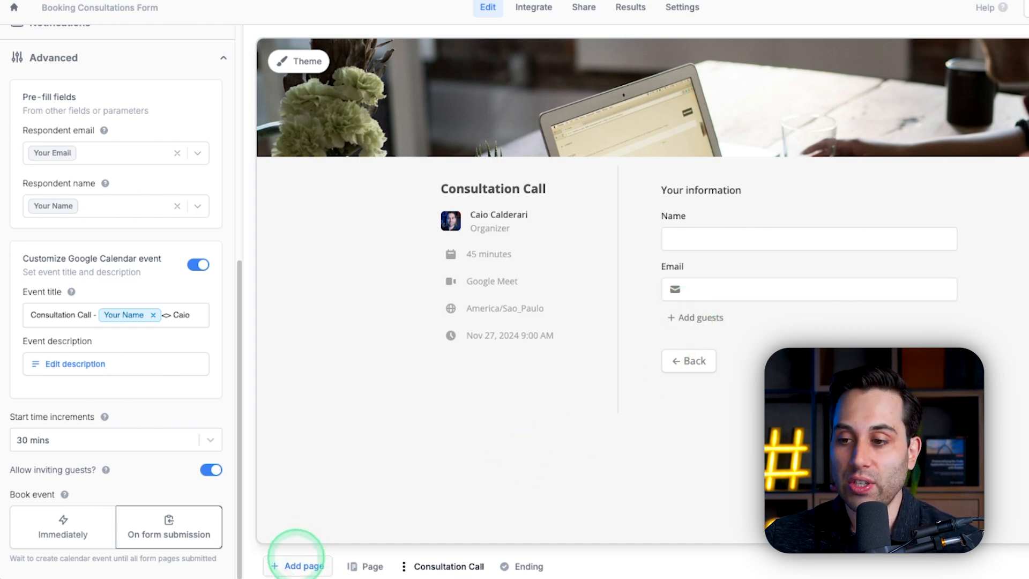
Start a one-time payment page for a product named "Consultation Call" with the description "Example Description"
{"action": "left_click", "coordinate": [296, 565]}
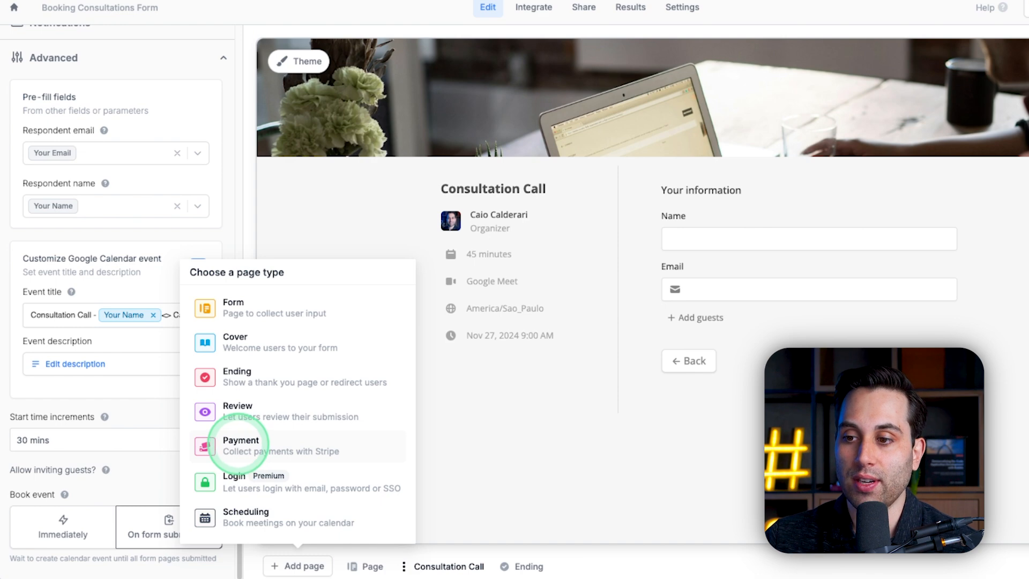
{"action": "left_click", "coordinate": [238, 444]}
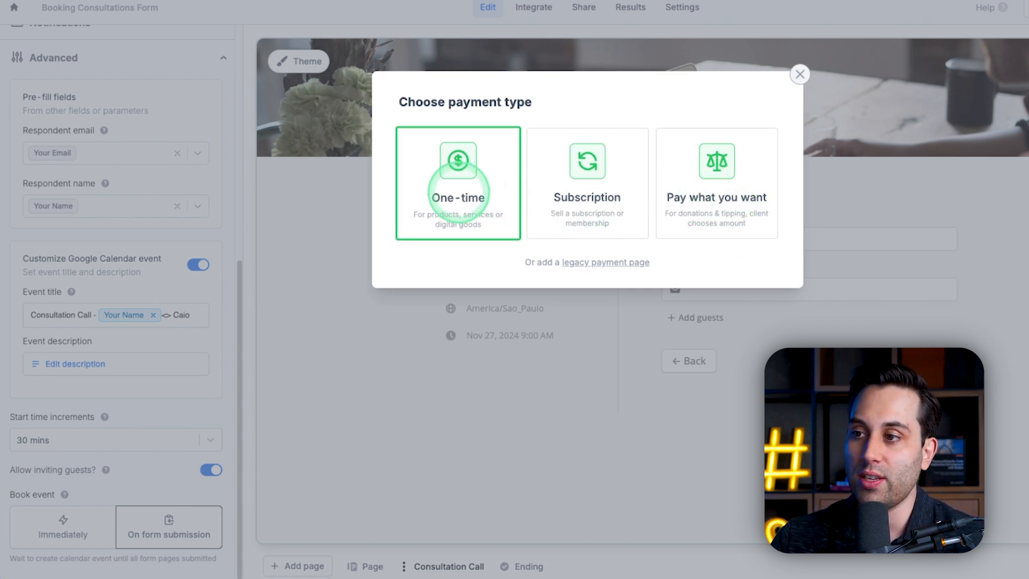
{"action": "left_click", "coordinate": [458, 193]}
{"action": "left_click", "coordinate": [494, 169]}
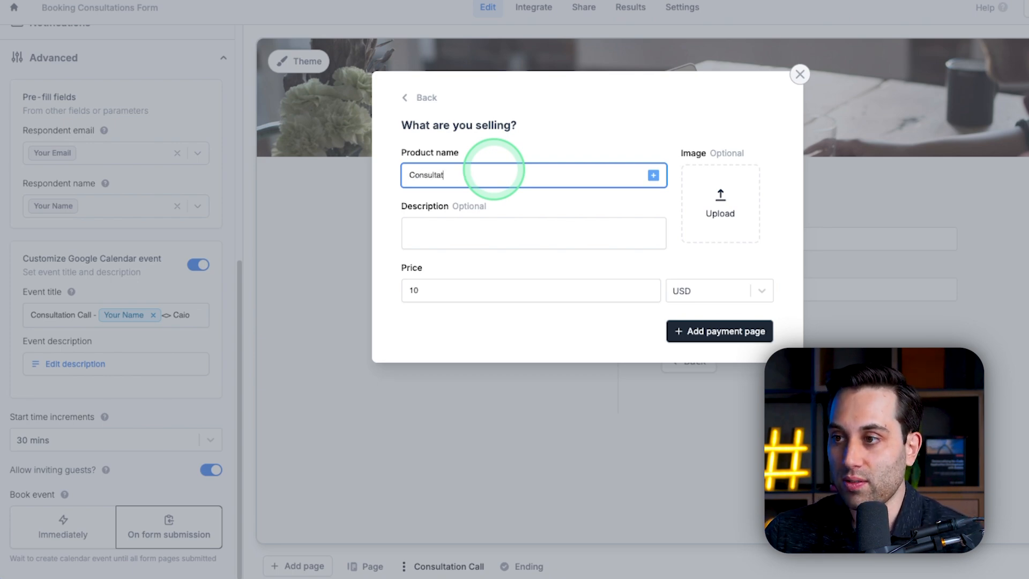
{"action": "left_click", "coordinate": [509, 234]}
{"action": "type", "text": "Example Description"}
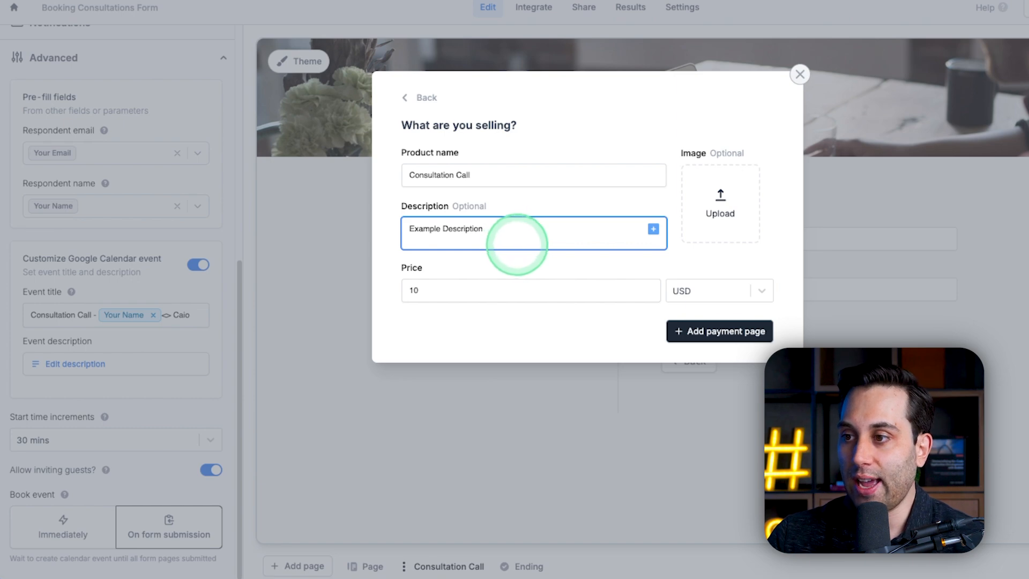
Set the product price to 150, upload a product image, and add the payment page to the form
{"action": "left_click", "coordinate": [446, 292]}
{"action": "key", "text": "BackSpace"}
{"action": "type", "text": "50"}
{"action": "left_click", "coordinate": [570, 325]}
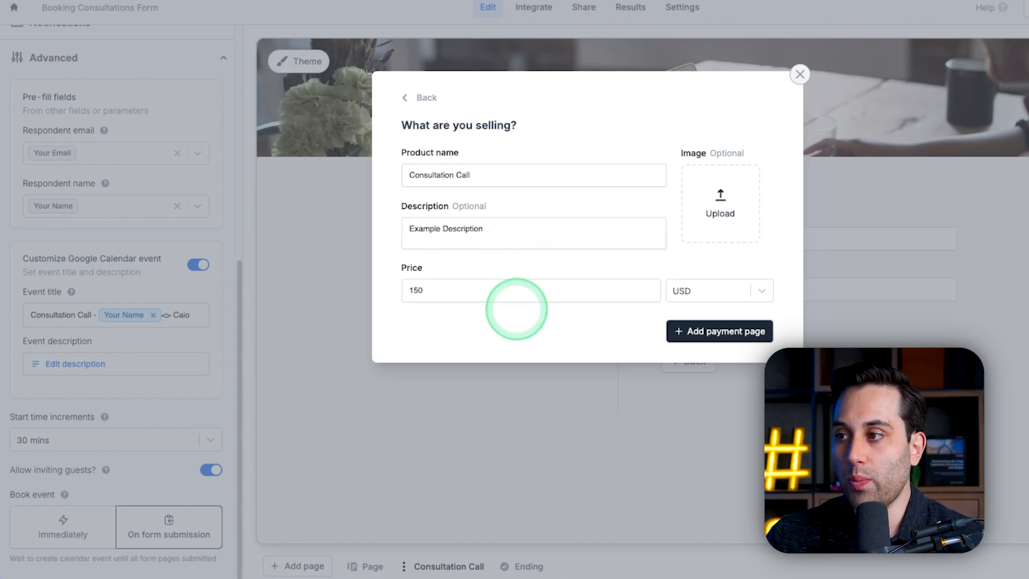
{"action": "left_click", "coordinate": [761, 212]}
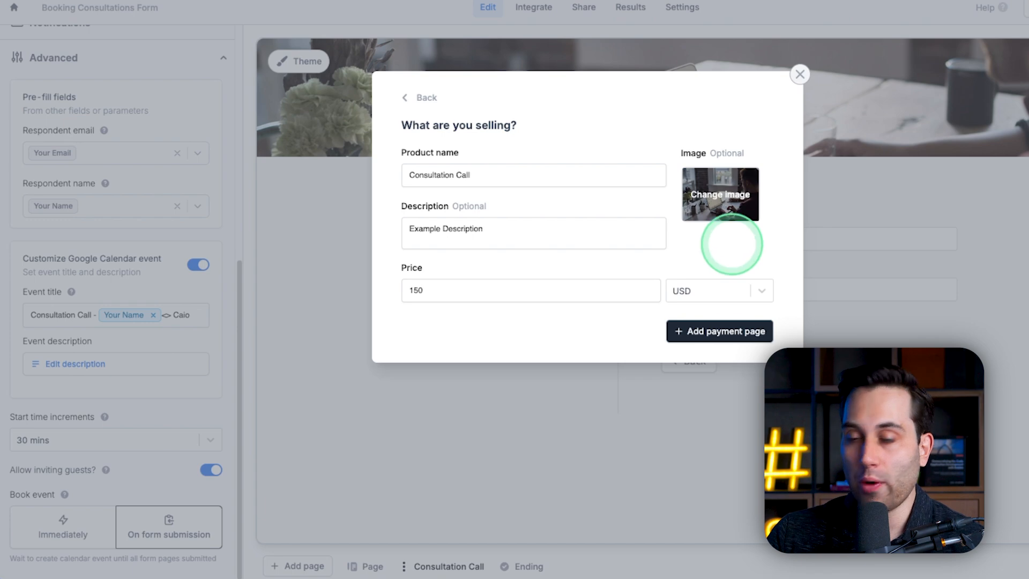
{"action": "left_click", "coordinate": [716, 329]}
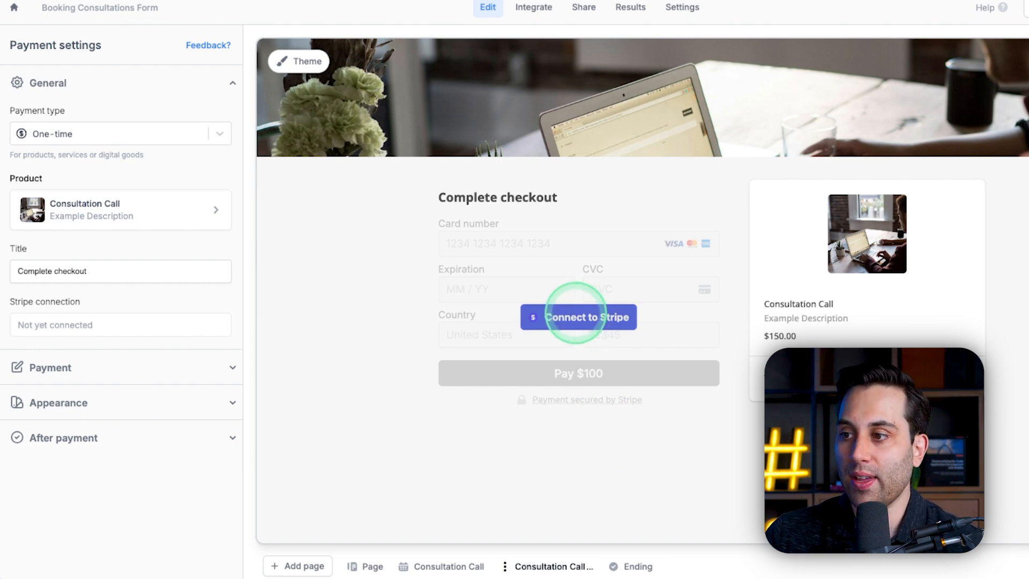
Connect the payment page to Stripe and review its payment and appearance settings
{"action": "left_click", "coordinate": [581, 316]}
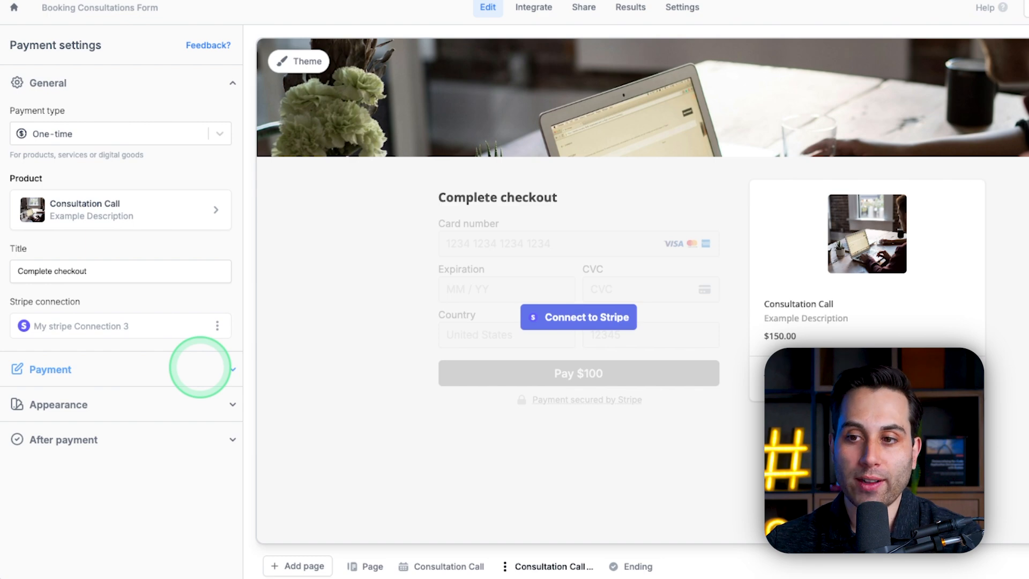
{"action": "left_click", "coordinate": [200, 367]}
{"action": "scroll", "coordinate": [161, 369], "scroll_direction": "down", "scroll_amount": 3}
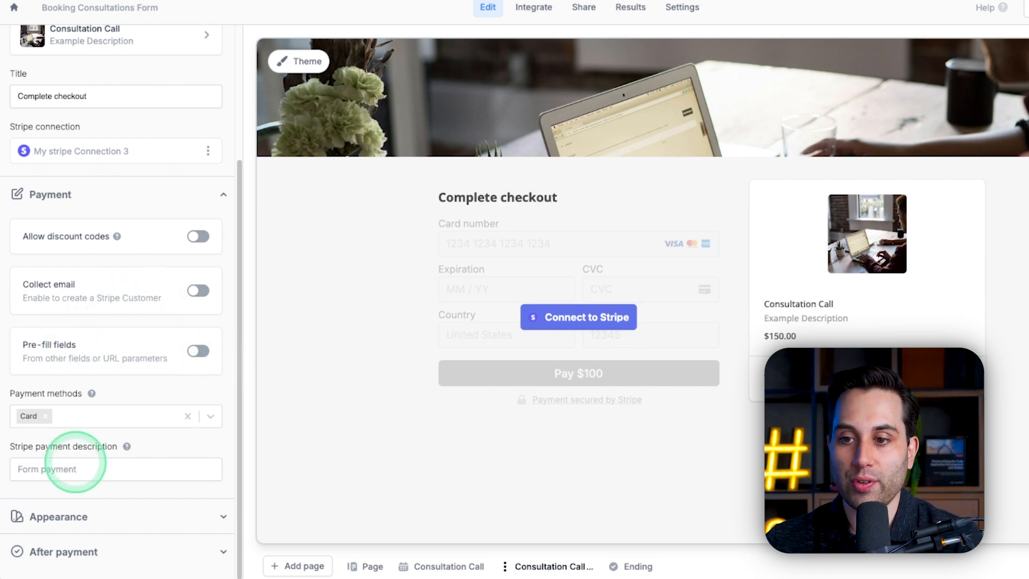
{"action": "left_click", "coordinate": [64, 516]}
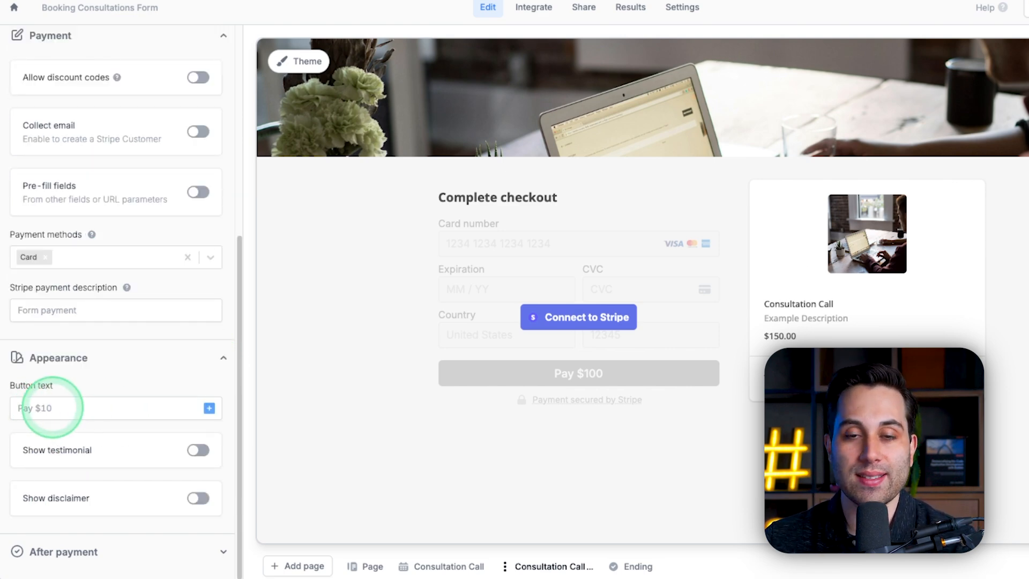
{"action": "scroll", "coordinate": [144, 402], "scroll_direction": "up", "scroll_amount": 6}
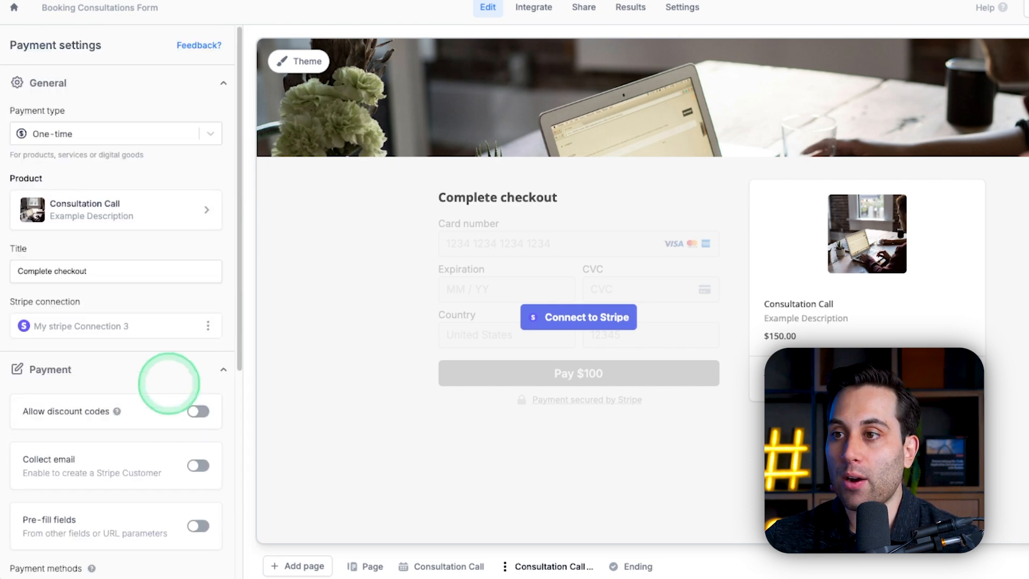
Change the ending page's heading to "Consultation Booked!" and its message to "Thank you for booking your consultation."
{"action": "left_click", "coordinate": [625, 566]}
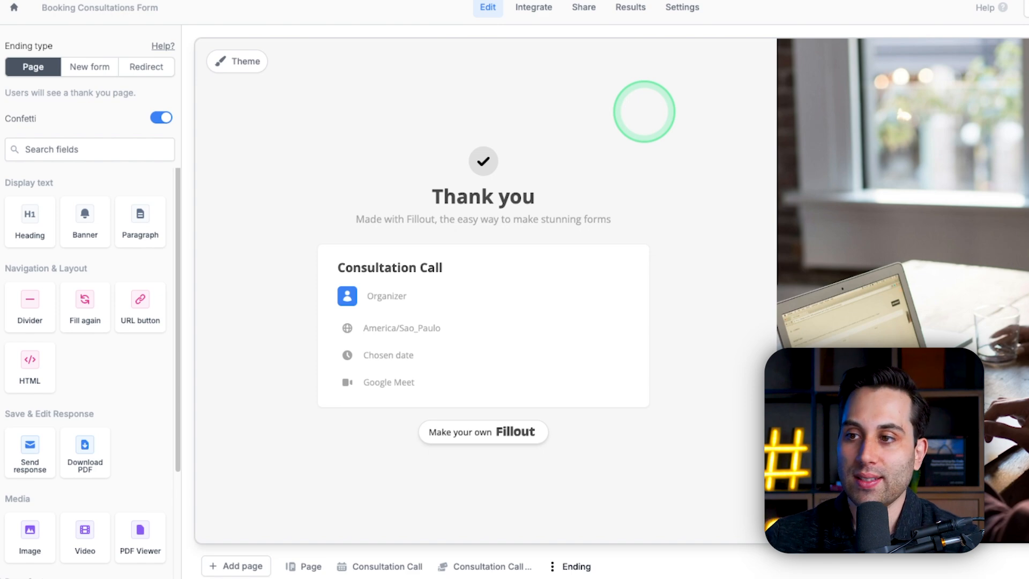
{"action": "left_click", "coordinate": [494, 197]}
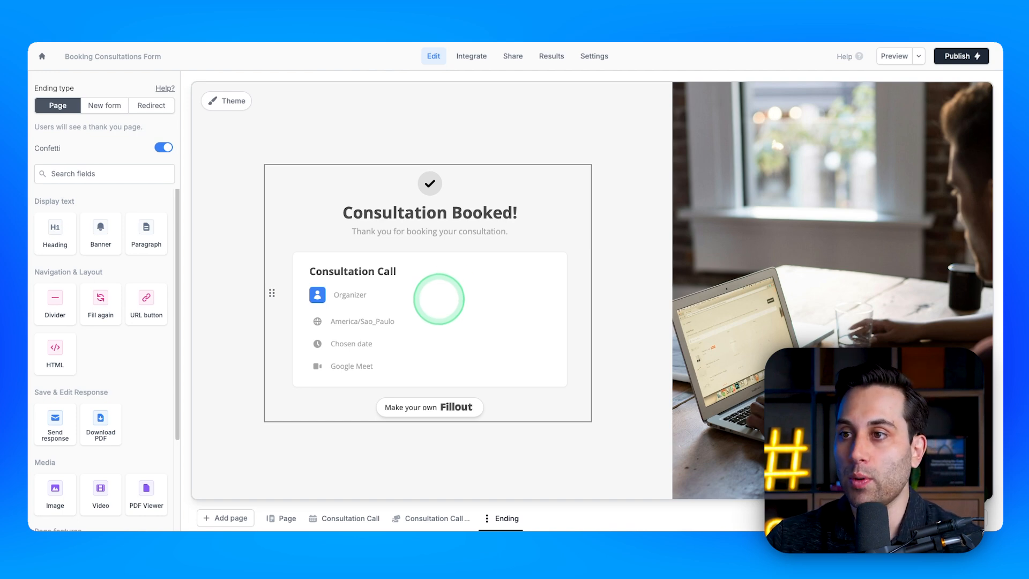
{"action": "scroll", "coordinate": [91, 324], "scroll_direction": "down", "scroll_amount": 3}
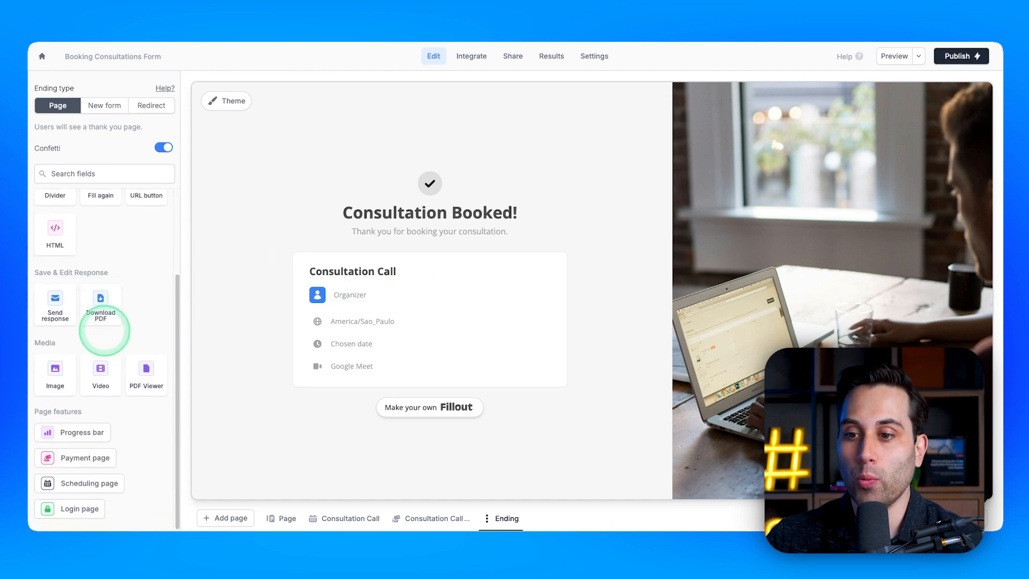
{"action": "scroll", "coordinate": [96, 294], "scroll_direction": "up", "scroll_amount": 3}
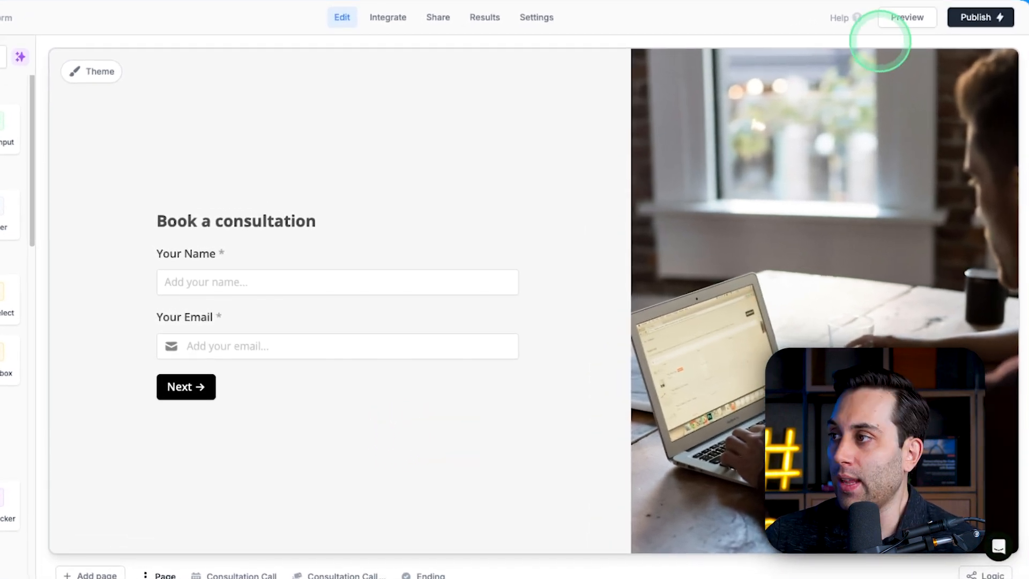
Preview the form and submit its contact page with a sample name and email address
{"action": "left_click", "coordinate": [898, 24]}
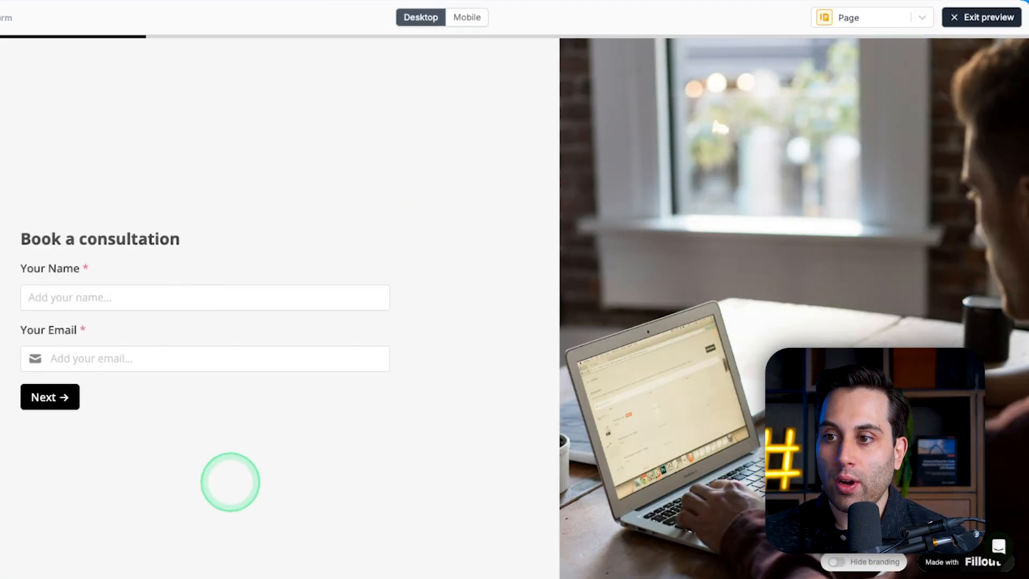
{"action": "left_click", "coordinate": [157, 300]}
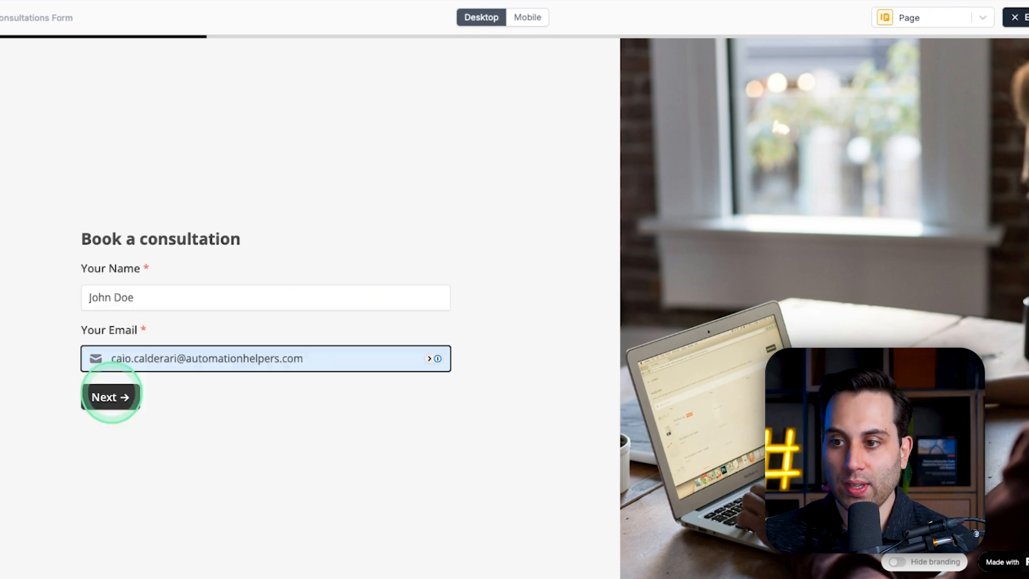
{"action": "left_click", "coordinate": [109, 395]}
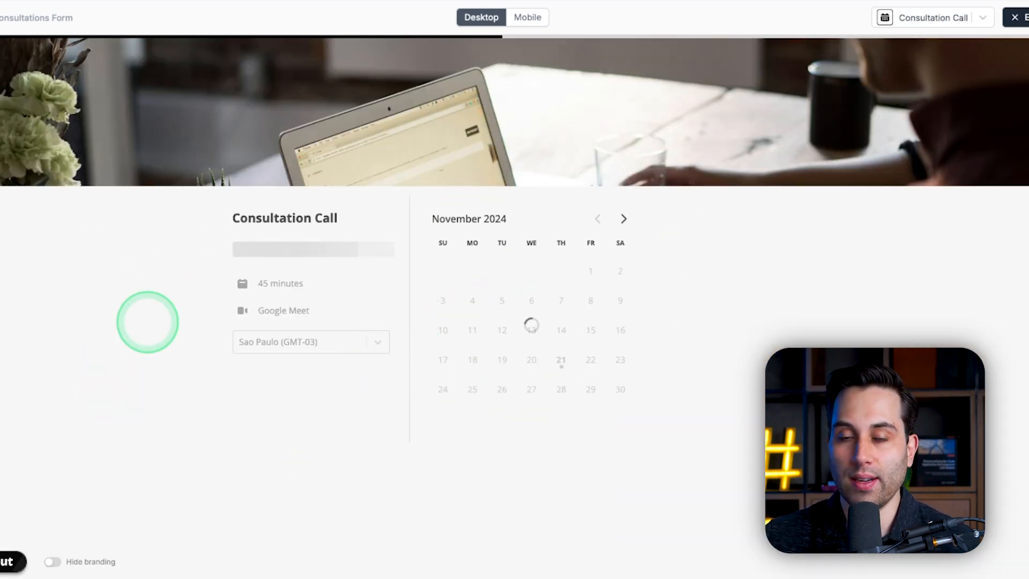
Book the November 27, 2024, 11:00 AM slot in the preview and submit the $150 test payment
{"action": "left_click", "coordinate": [529, 389]}
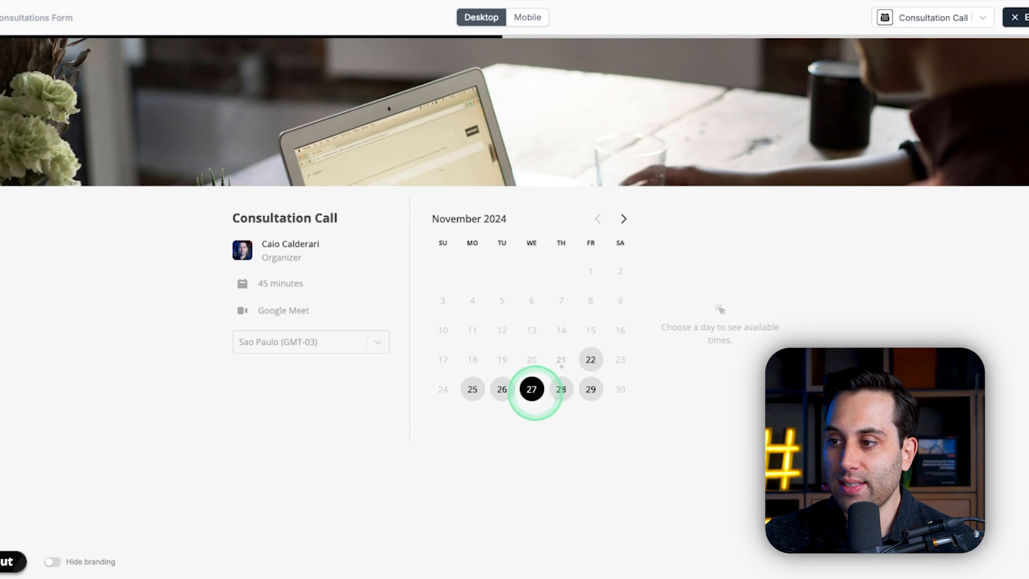
{"action": "left_click", "coordinate": [712, 363]}
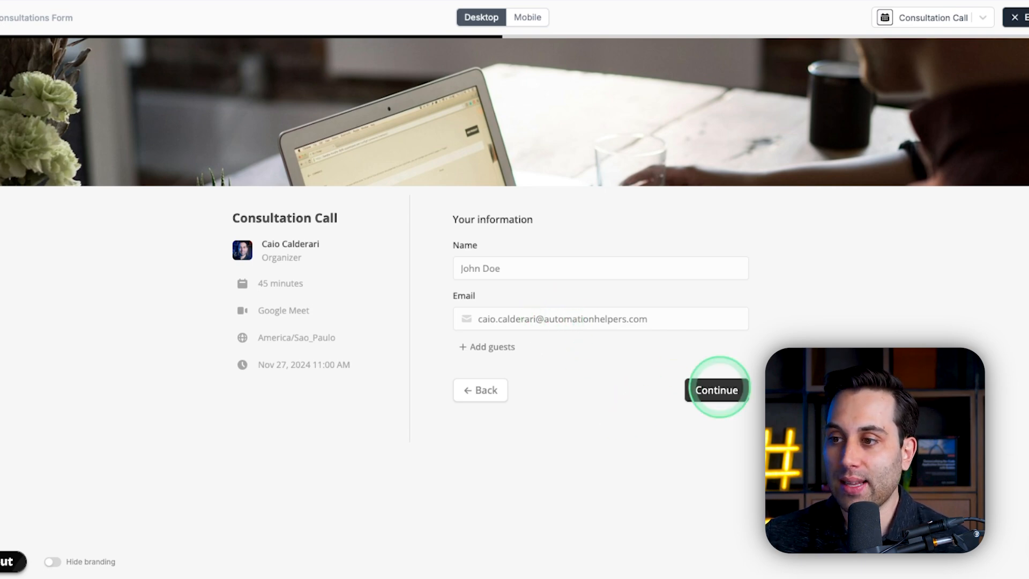
{"action": "left_click", "coordinate": [718, 389]}
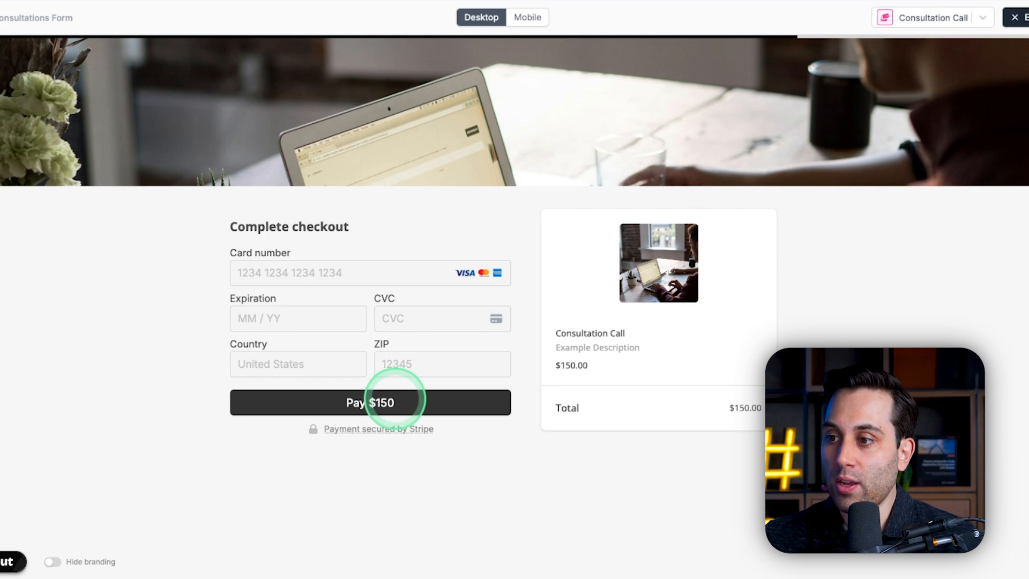
{"action": "left_click", "coordinate": [396, 400]}
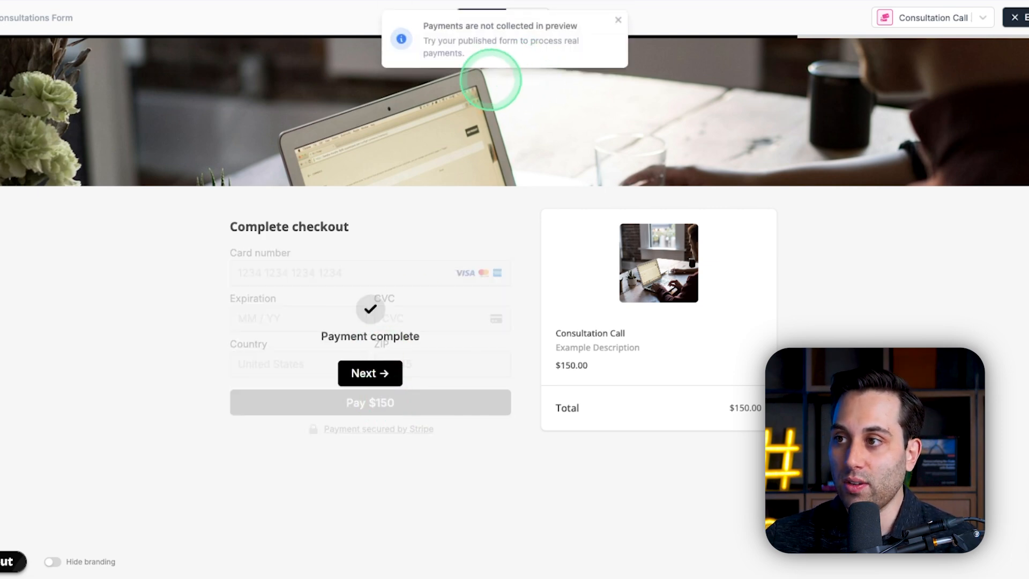
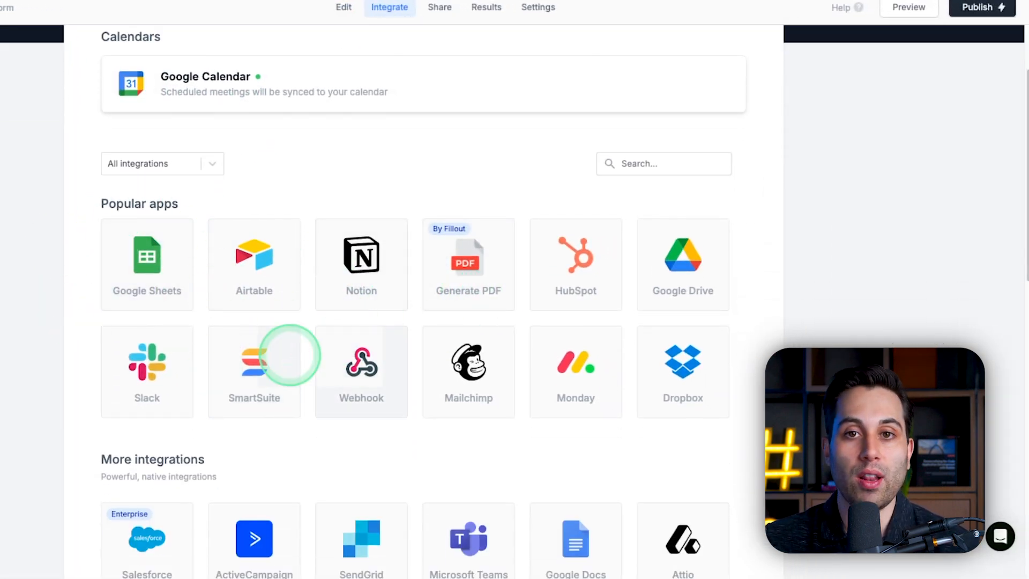
Examine the popular, additional and third-party integrations available for the form
{"action": "scroll", "coordinate": [567, 281], "scroll_direction": "down", "scroll_amount": 2}
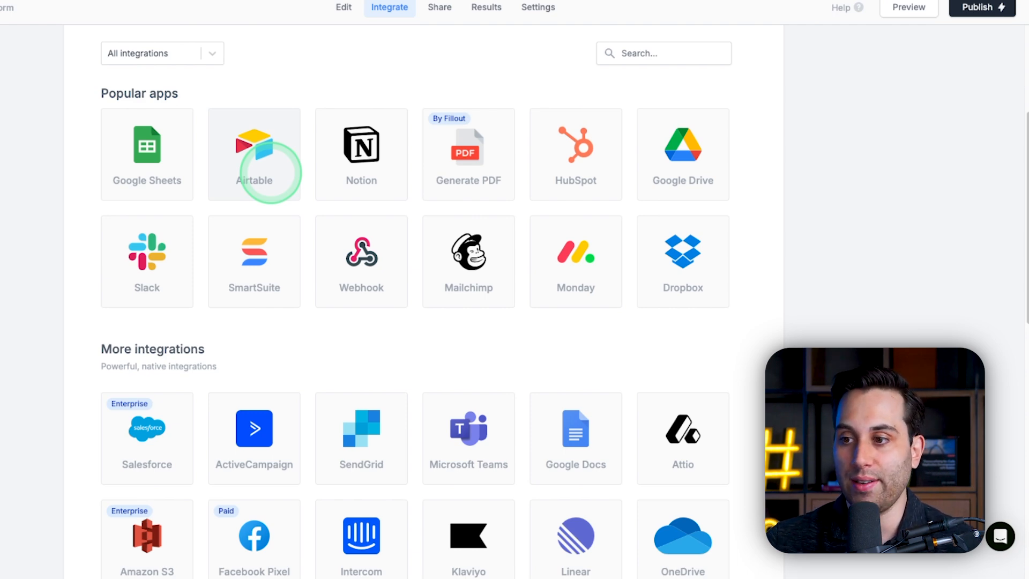
{"action": "scroll", "coordinate": [270, 173], "scroll_direction": "down", "scroll_amount": 10}
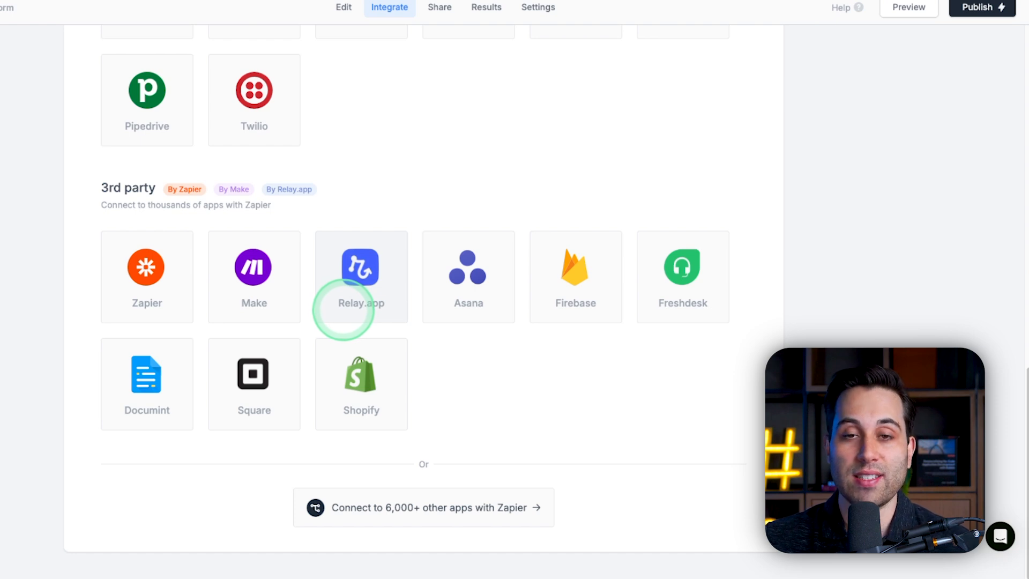
{"action": "scroll", "coordinate": [344, 310], "scroll_direction": "up", "scroll_amount": 1}
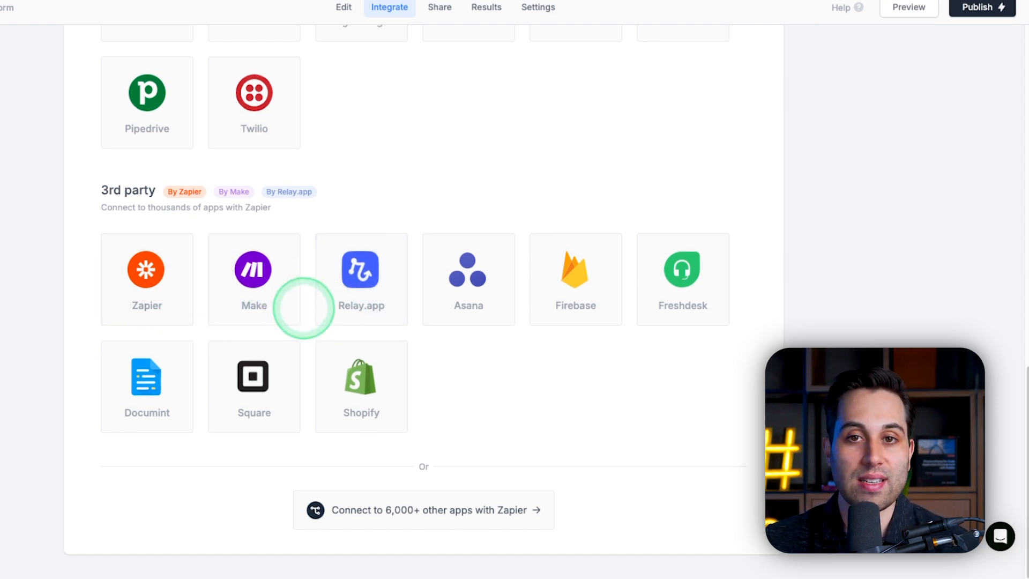
{"action": "scroll", "coordinate": [583, 368], "scroll_direction": "up", "scroll_amount": 15}
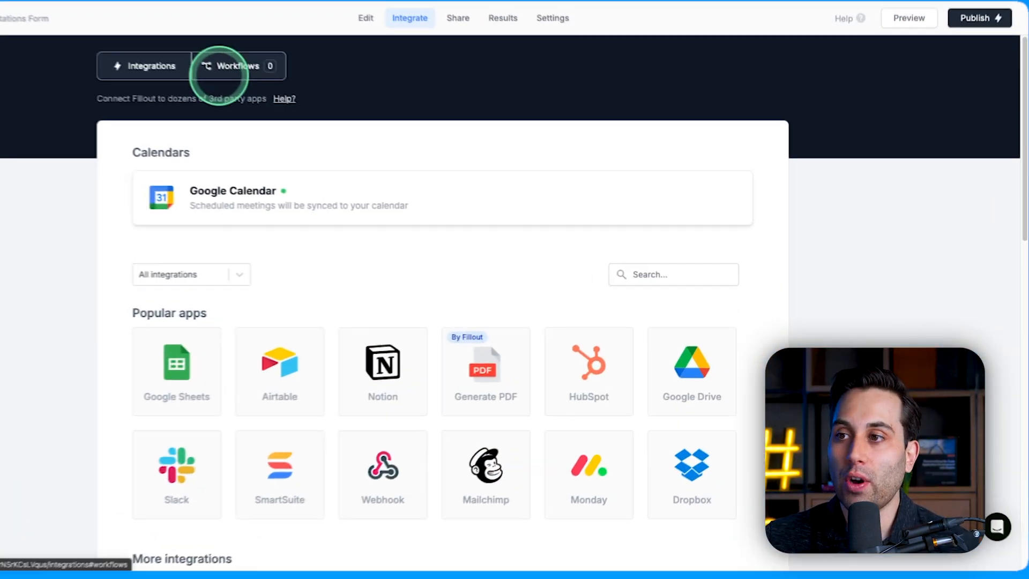
Review the workflow templates, including the structure of the "Thank you email" workflow
{"action": "left_click", "coordinate": [219, 73]}
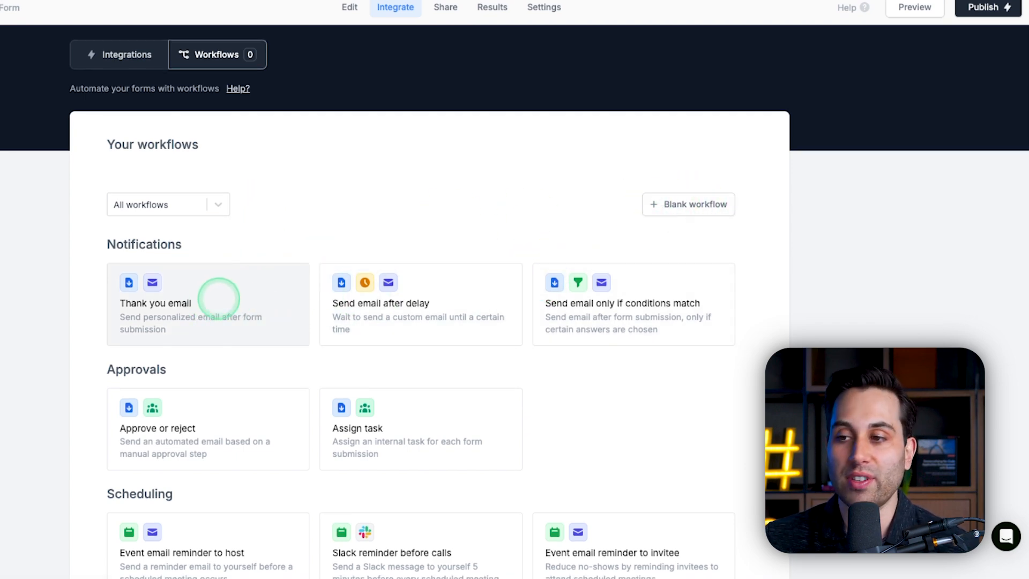
{"action": "left_click", "coordinate": [219, 298]}
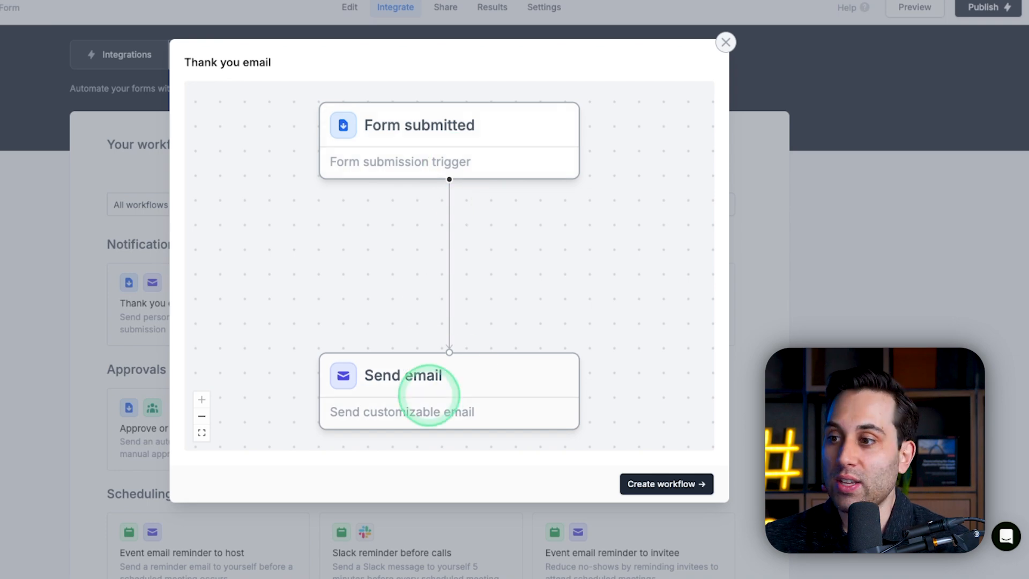
{"action": "left_click", "coordinate": [773, 279]}
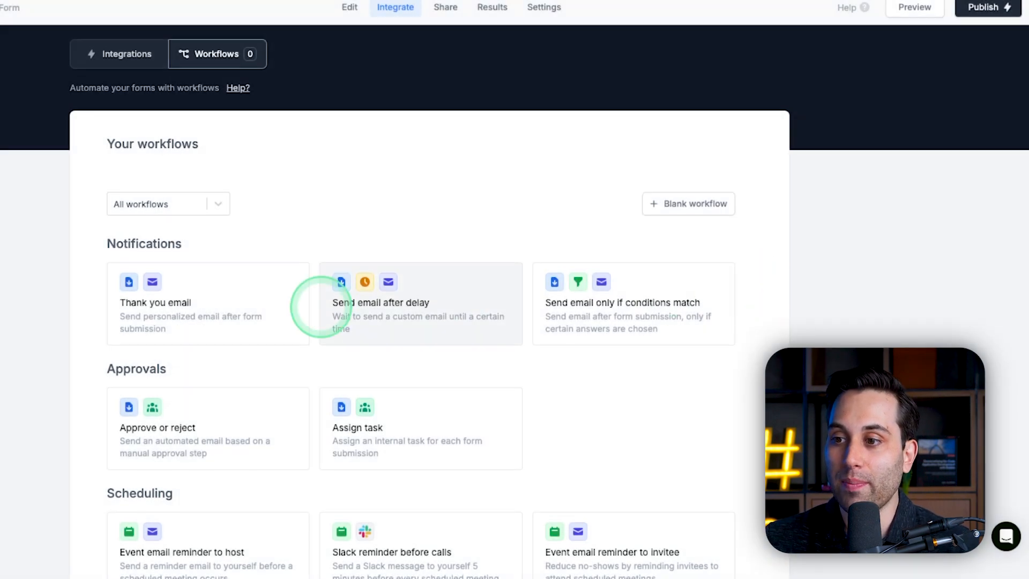
{"action": "scroll", "coordinate": [319, 305], "scroll_direction": "down", "scroll_amount": 4}
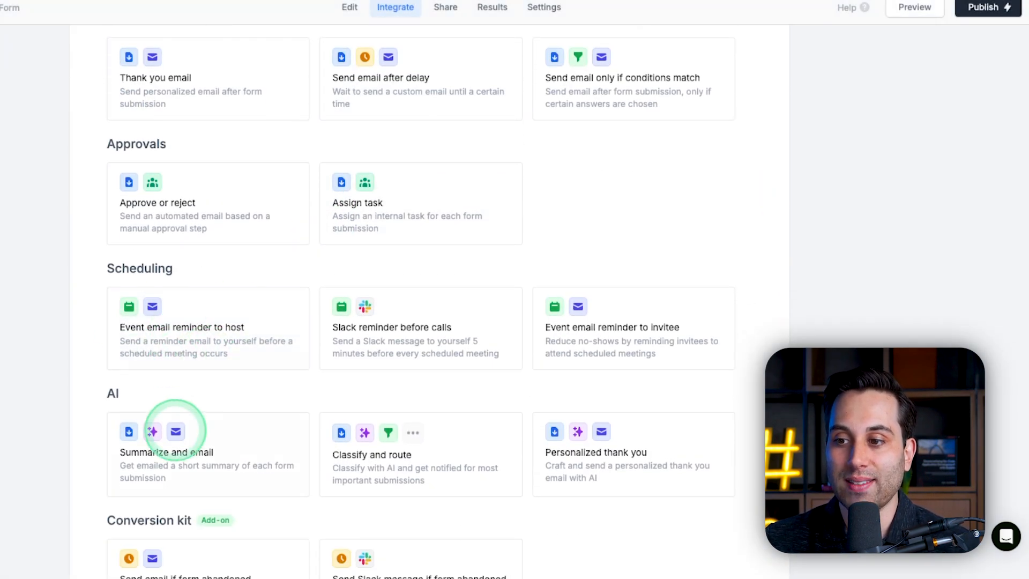
{"action": "scroll", "coordinate": [272, 436], "scroll_direction": "down", "scroll_amount": 2}
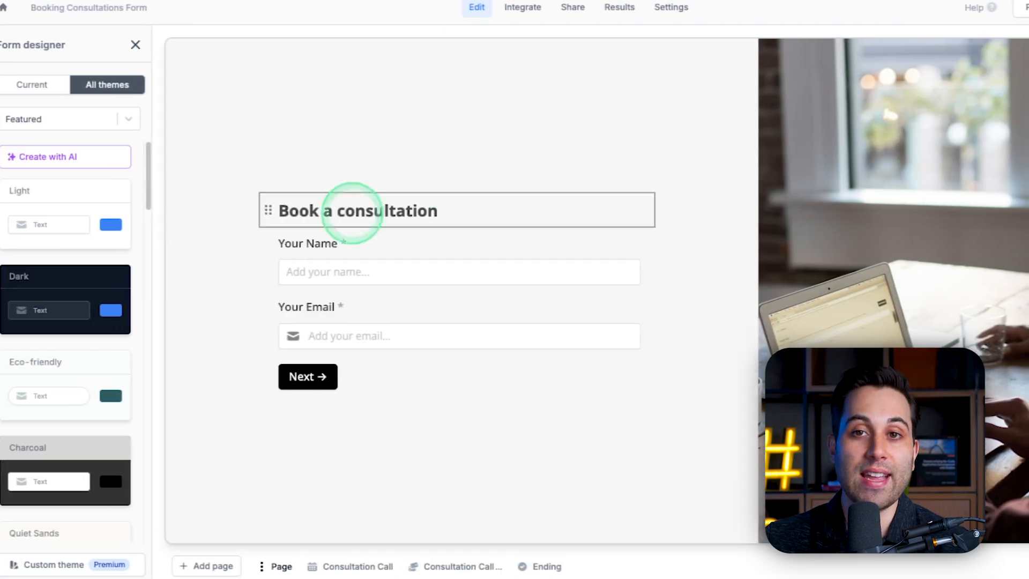
Try the Dark, Quiet Sands, Calm and Bold themes on the form
{"action": "left_click", "coordinate": [83, 276]}
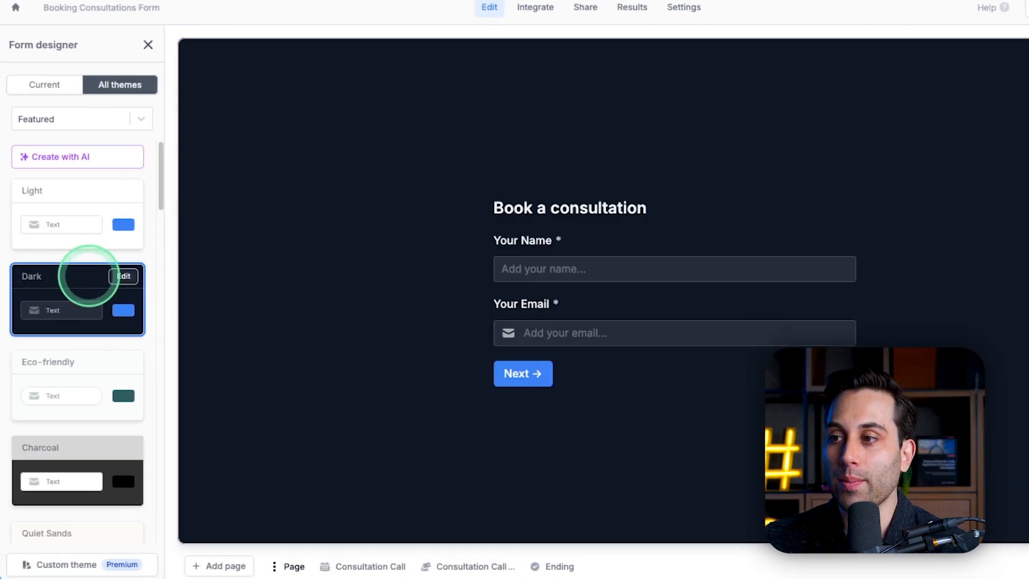
{"action": "scroll", "coordinate": [115, 306], "scroll_direction": "down", "scroll_amount": 4}
{"action": "left_click", "coordinate": [81, 344]}
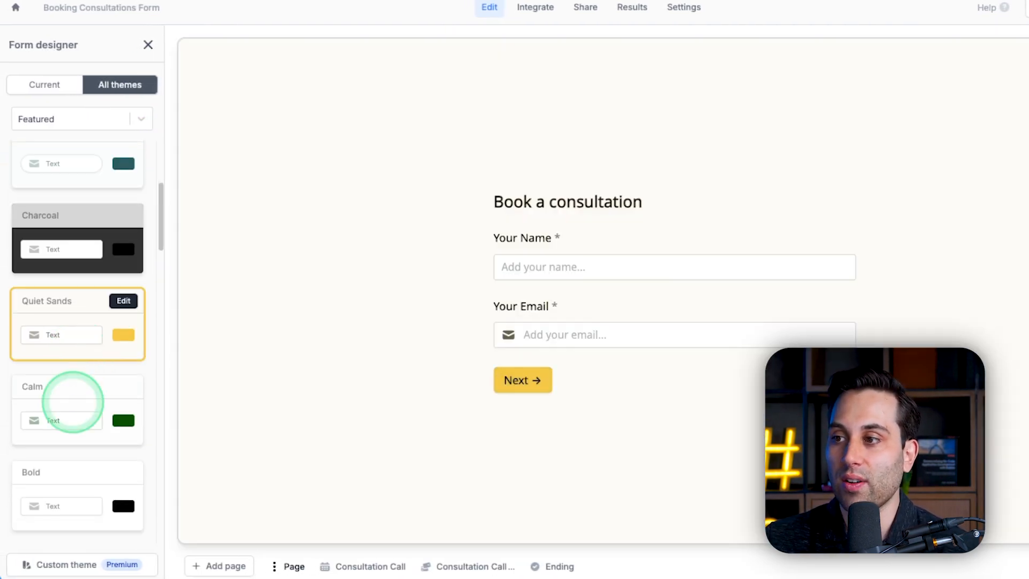
{"action": "left_click", "coordinate": [73, 402]}
{"action": "left_click", "coordinate": [70, 469]}
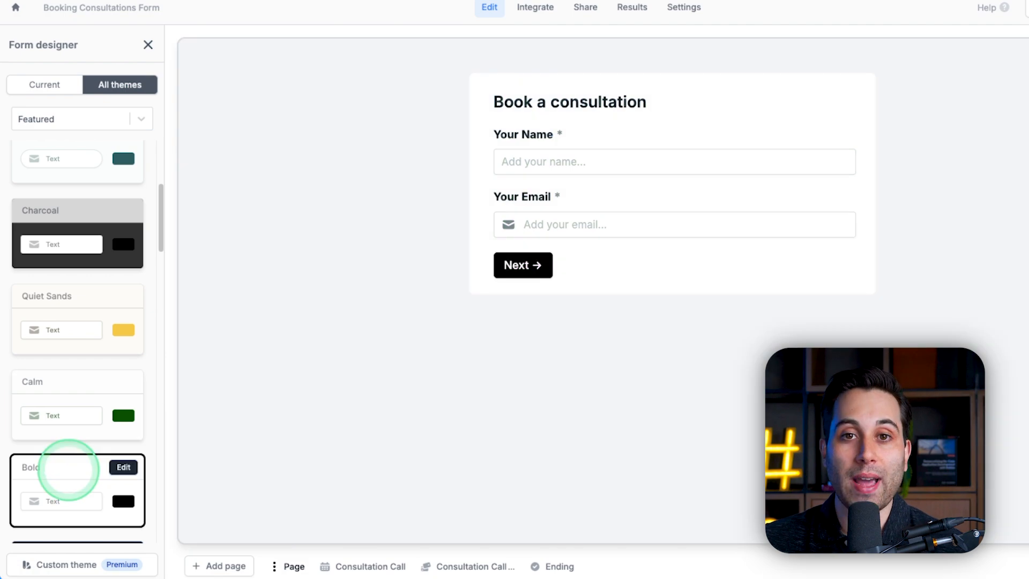
{"action": "left_click", "coordinate": [80, 397]}
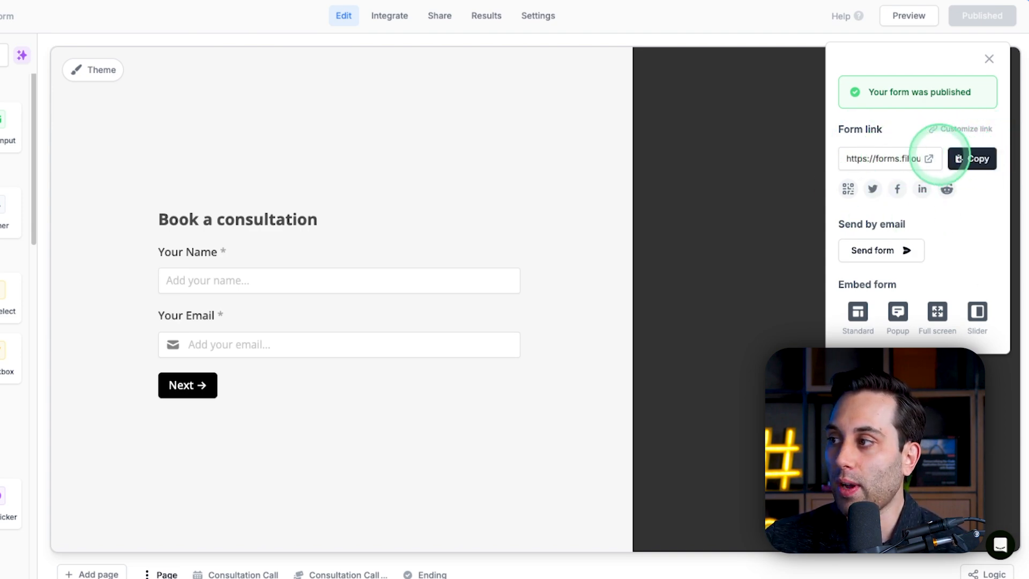
Open the published form's link and copy the code of its Standard embed
{"action": "left_click", "coordinate": [929, 158]}
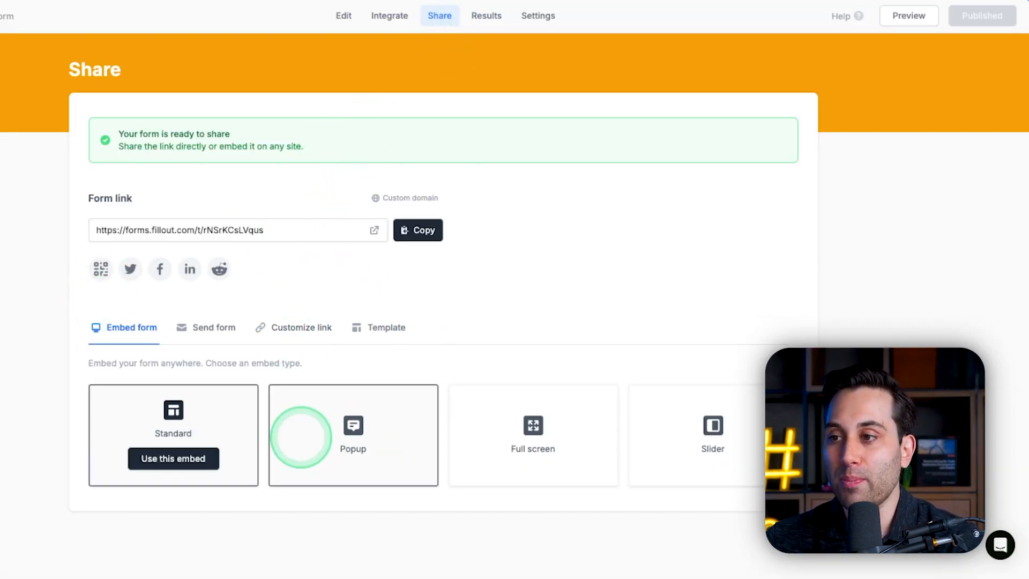
{"action": "left_click", "coordinate": [173, 458]}
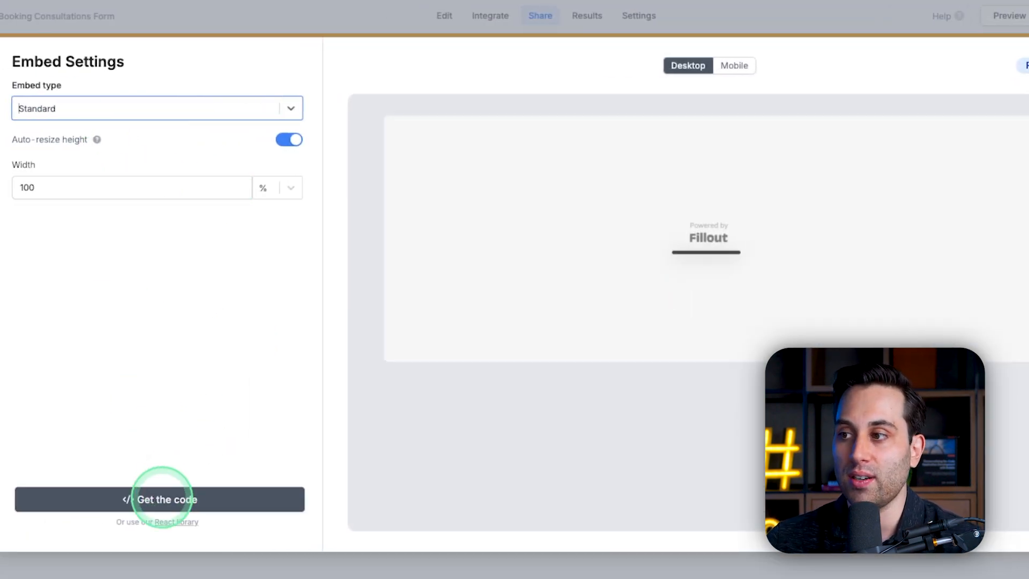
{"action": "left_click", "coordinate": [162, 499]}
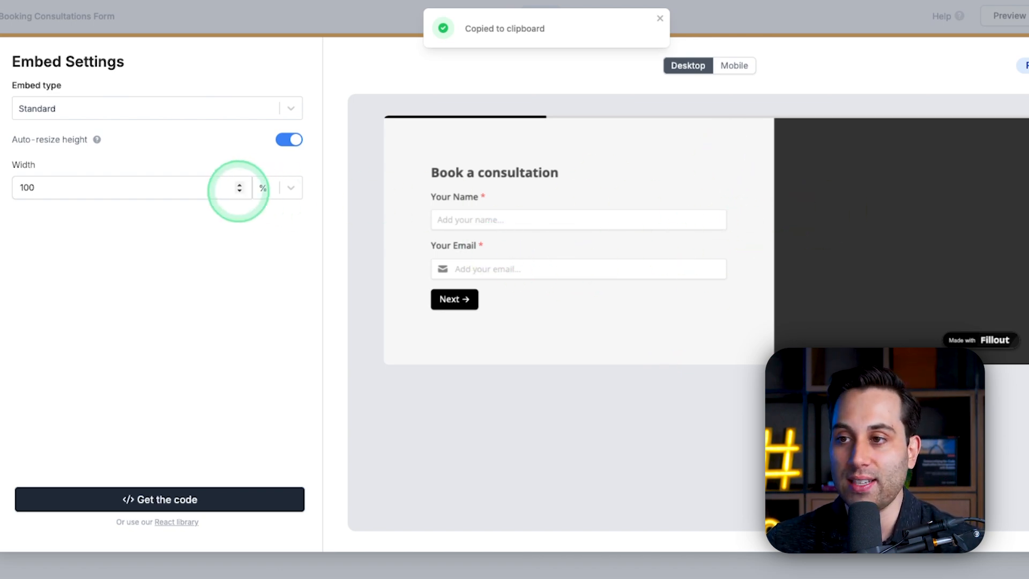
Preview the form as a Popup embed, opening and closing the popup, and as a Full screen embed
{"action": "left_click", "coordinate": [263, 109]}
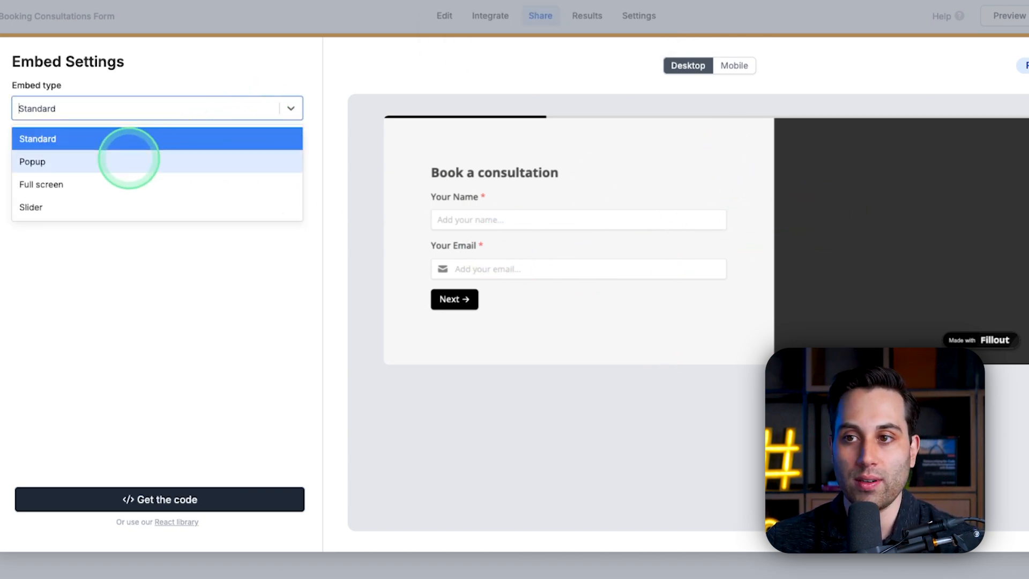
{"action": "left_click", "coordinate": [85, 161]}
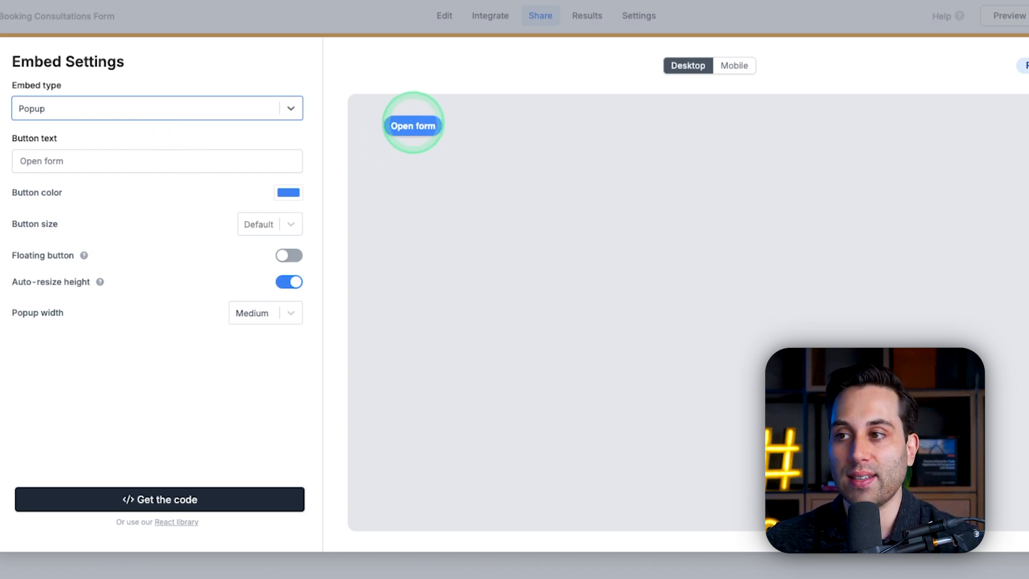
{"action": "left_click", "coordinate": [412, 126]}
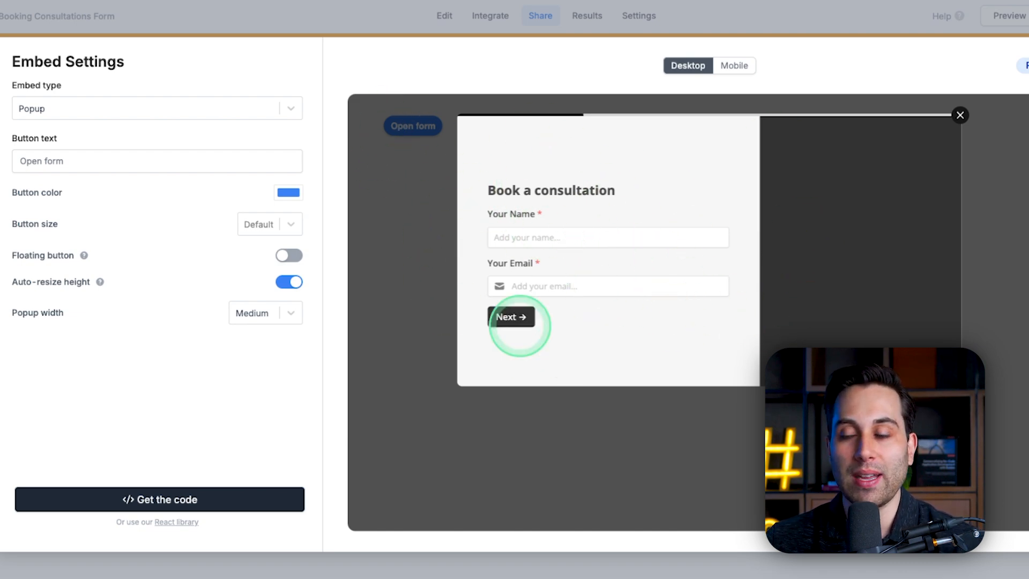
{"action": "left_click", "coordinate": [421, 236]}
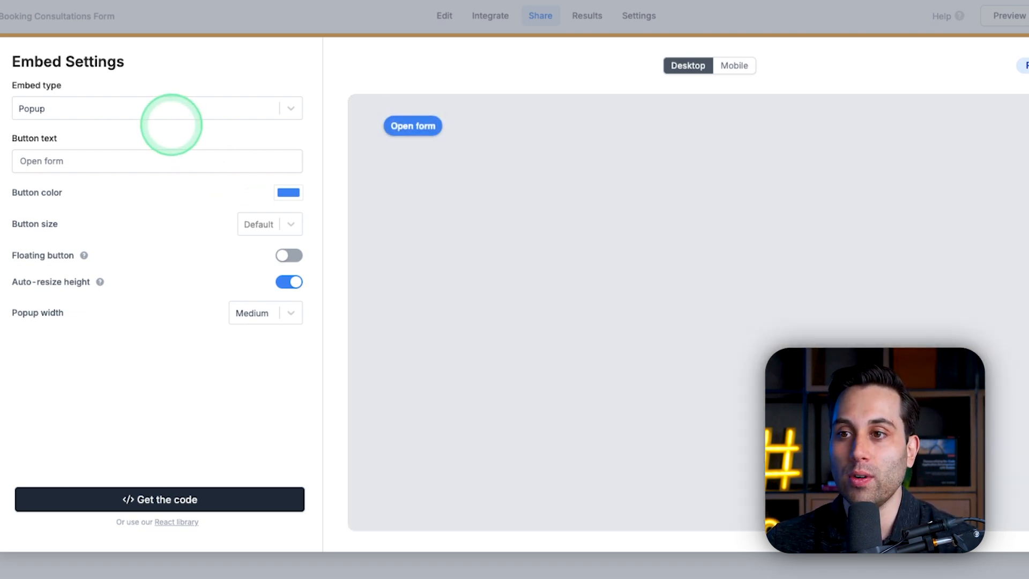
{"action": "left_click", "coordinate": [160, 107]}
{"action": "left_click", "coordinate": [104, 182]}
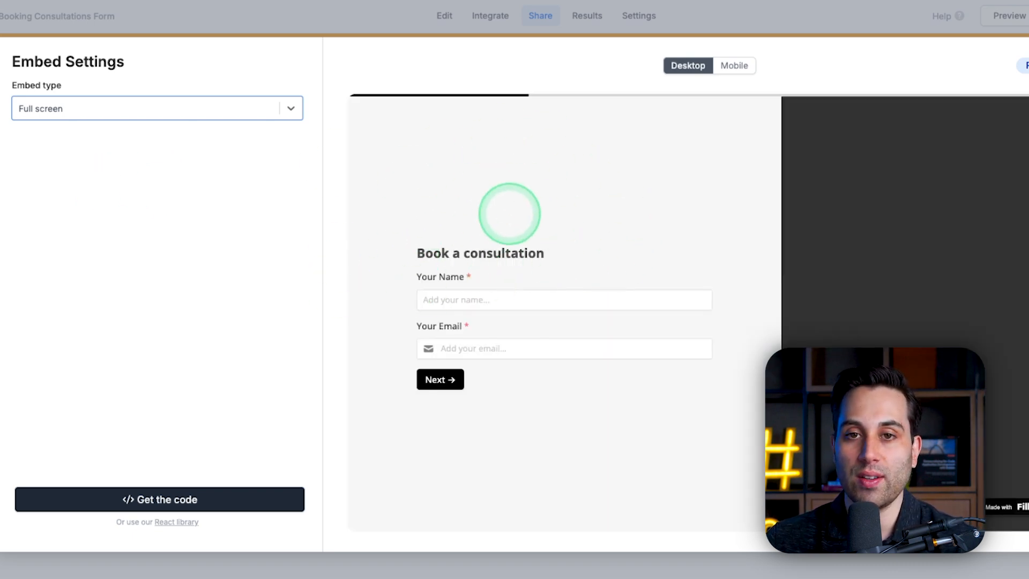
Set the embed type to Slider and open the form in the embed preview
{"action": "left_click", "coordinate": [249, 113]}
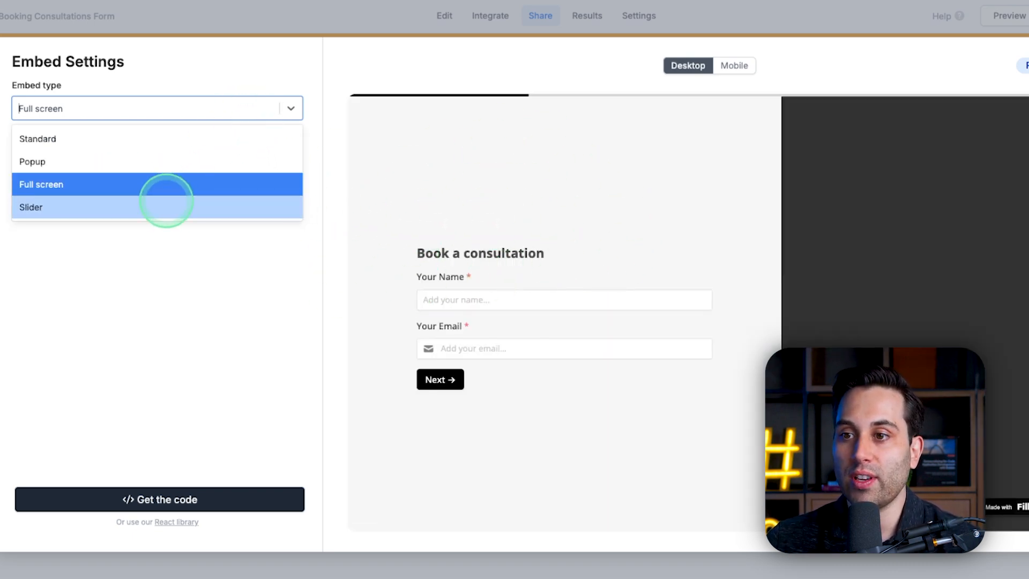
{"action": "left_click", "coordinate": [166, 205]}
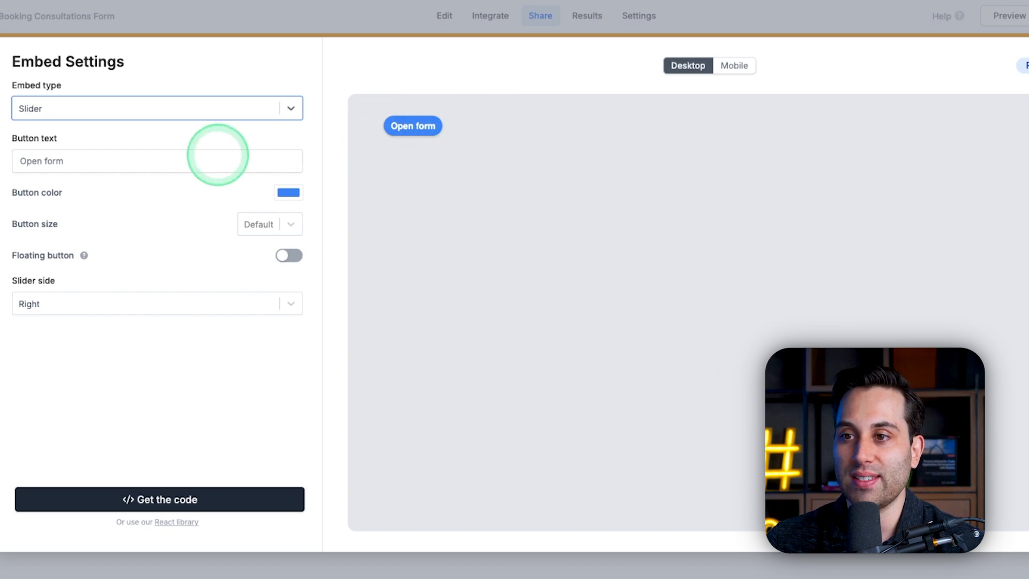
{"action": "left_click", "coordinate": [415, 127]}
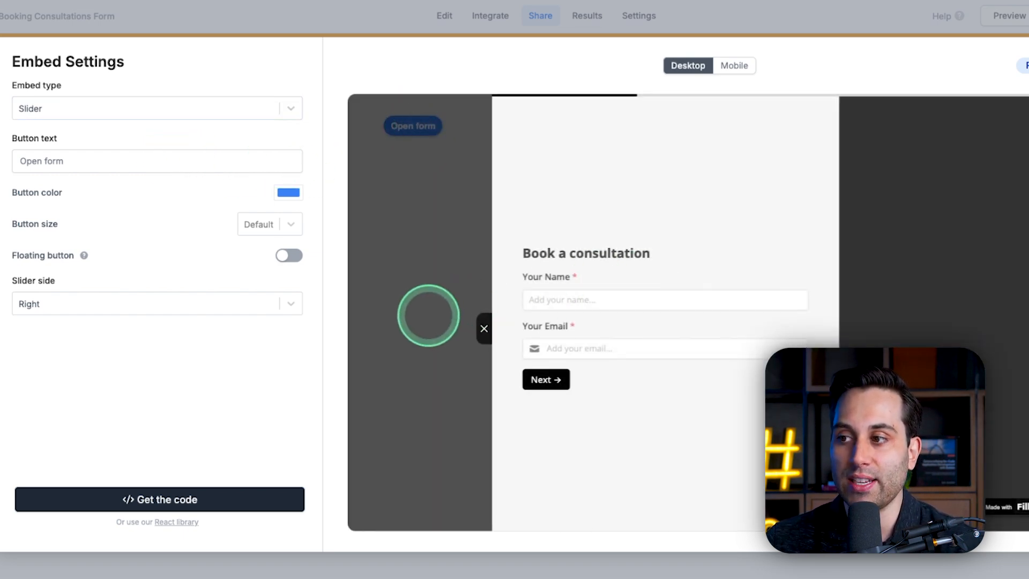
Set the embed's slider side to Left and pick a near-black shade for the button color
{"action": "left_click", "coordinate": [81, 304]}
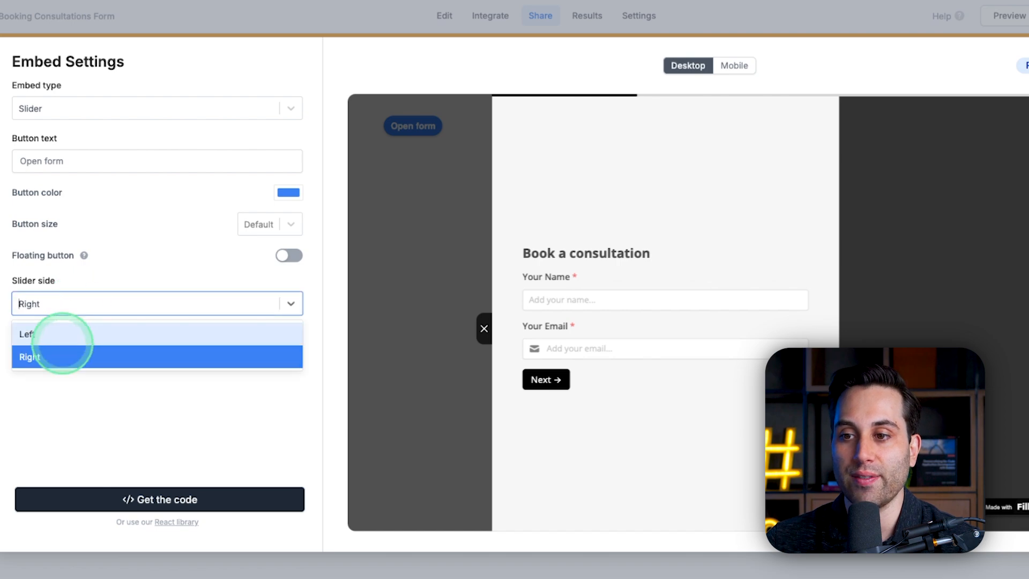
{"action": "left_click", "coordinate": [61, 338]}
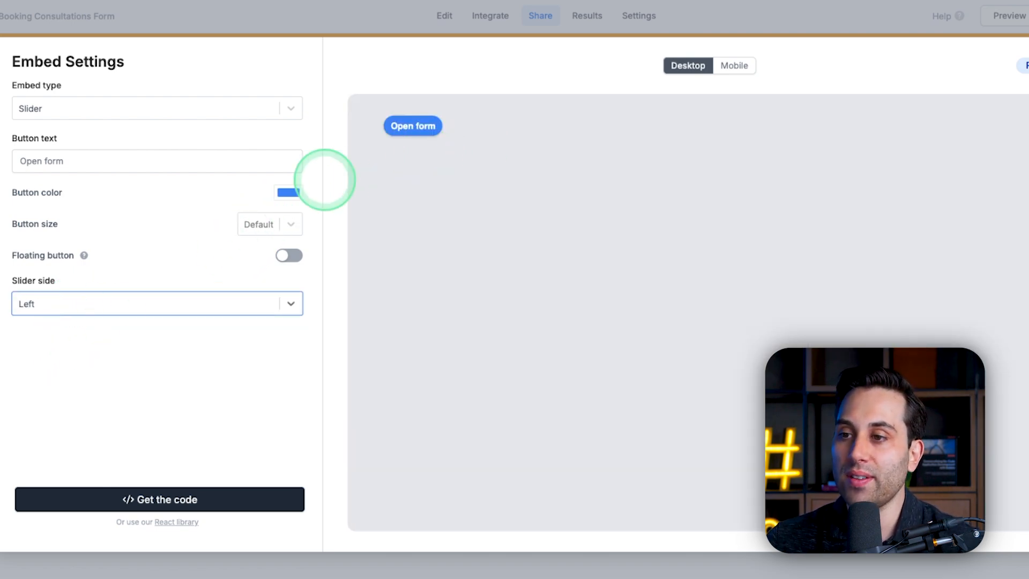
{"action": "left_click", "coordinate": [289, 192]}
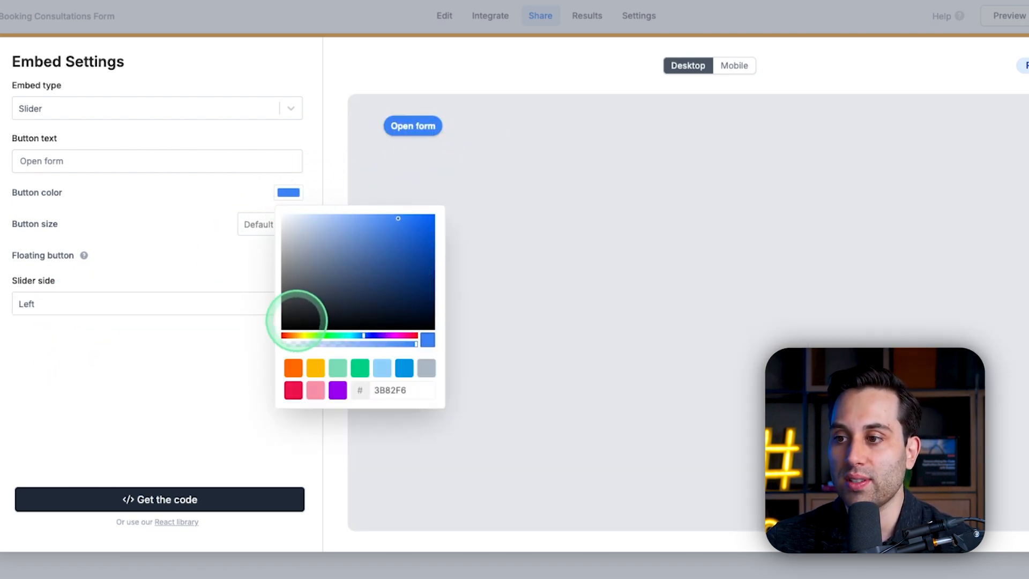
{"action": "left_click", "coordinate": [295, 320]}
{"action": "left_click", "coordinate": [206, 254]}
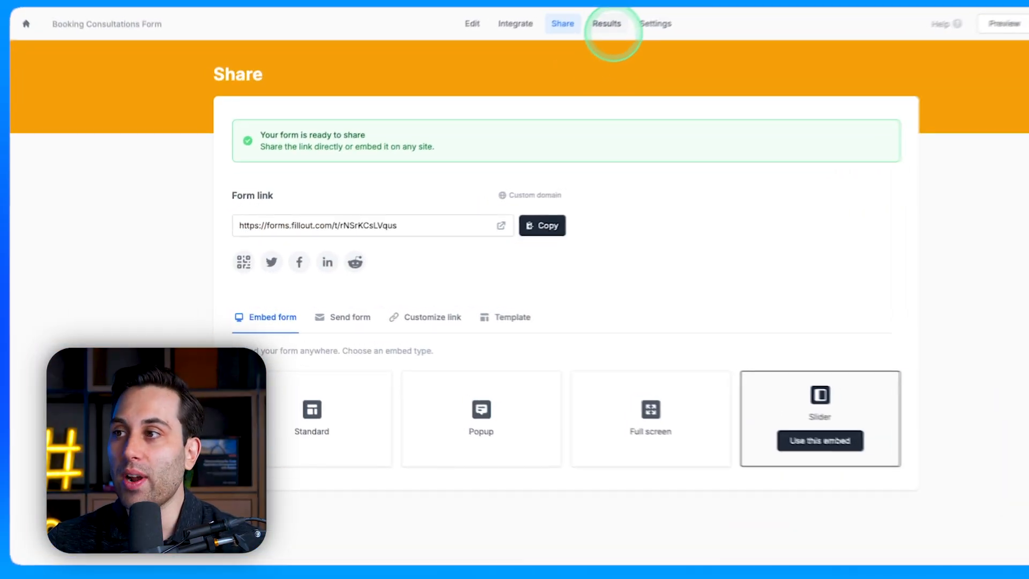
Open the form's results and inspect the test submission's answers, details and workflows, closing the record when finished
{"action": "left_click", "coordinate": [554, 53]}
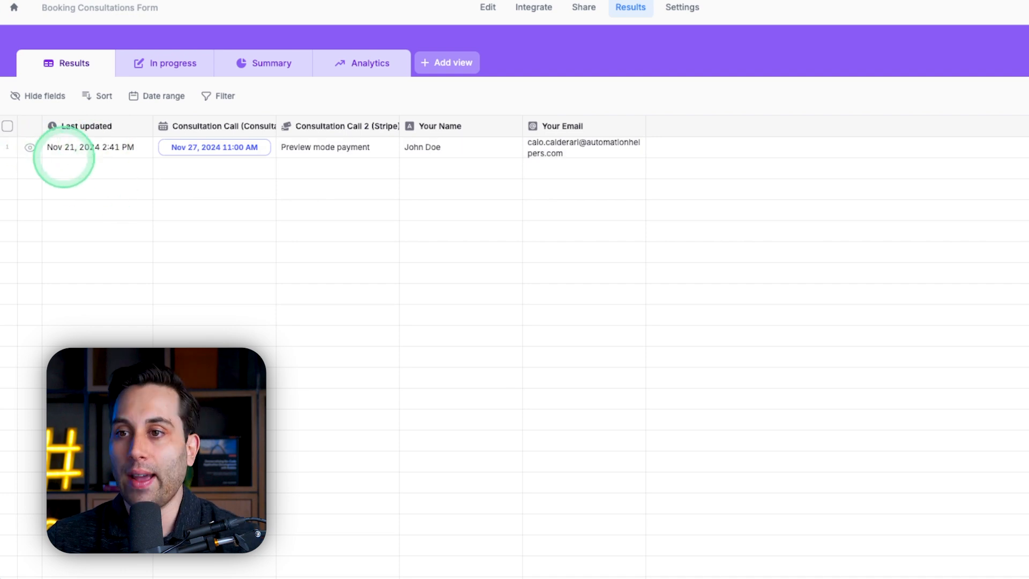
{"action": "left_click", "coordinate": [83, 148]}
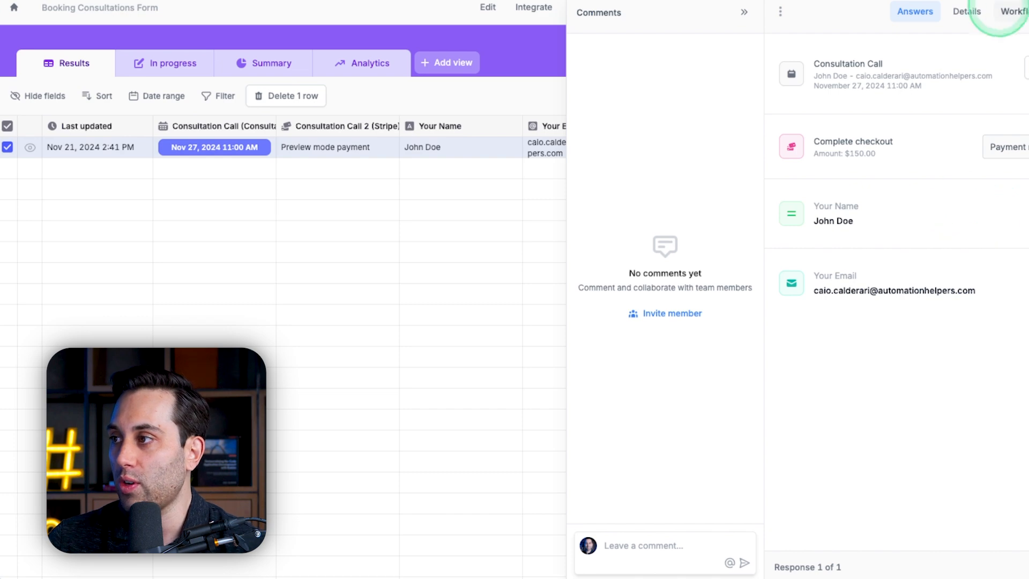
{"action": "left_click", "coordinate": [967, 11]}
{"action": "left_click", "coordinate": [917, 12]}
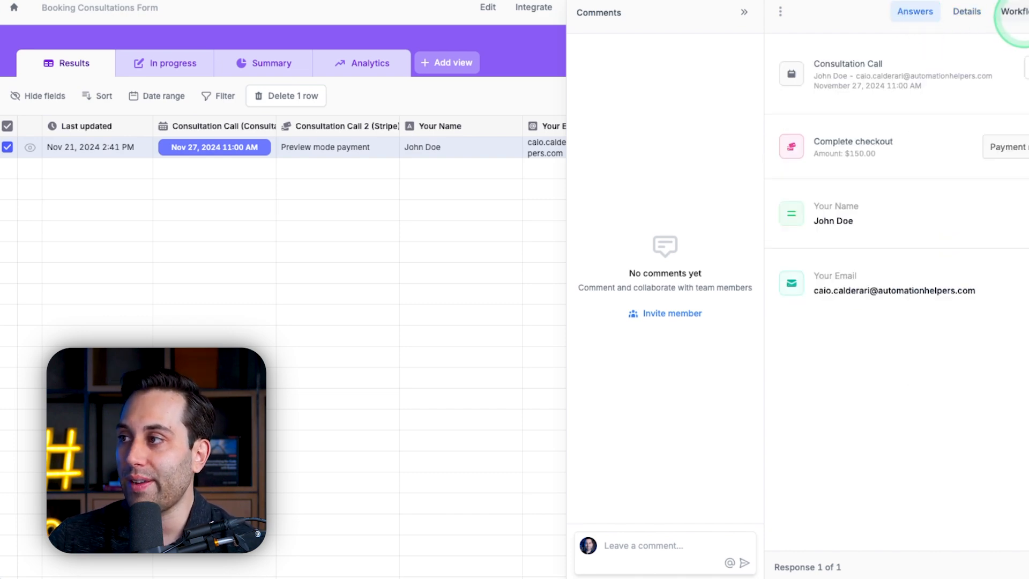
{"action": "left_click", "coordinate": [1013, 11]}
{"action": "left_click", "coordinate": [969, 12]}
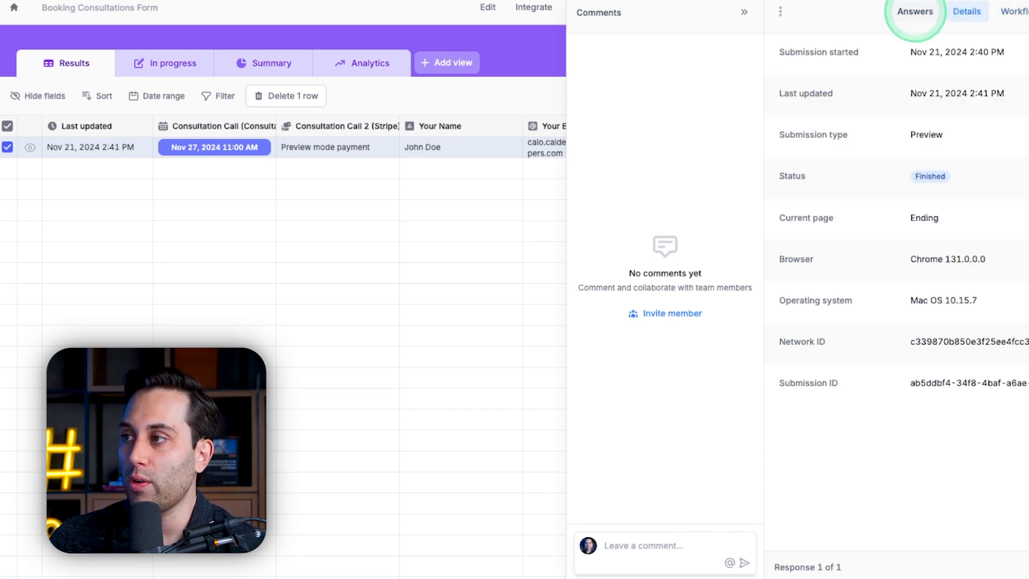
{"action": "left_click", "coordinate": [914, 10]}
{"action": "left_click", "coordinate": [490, 69]}
Review the form's in-progress submissions, response summary and analytics, returning to the results table
{"action": "left_click", "coordinate": [173, 63]}
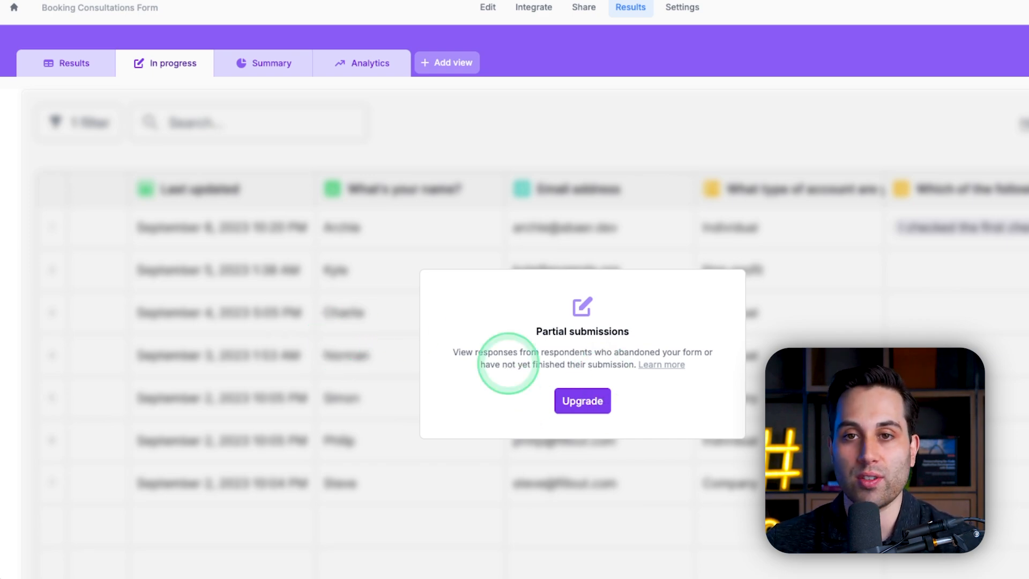
{"action": "left_click", "coordinate": [284, 68]}
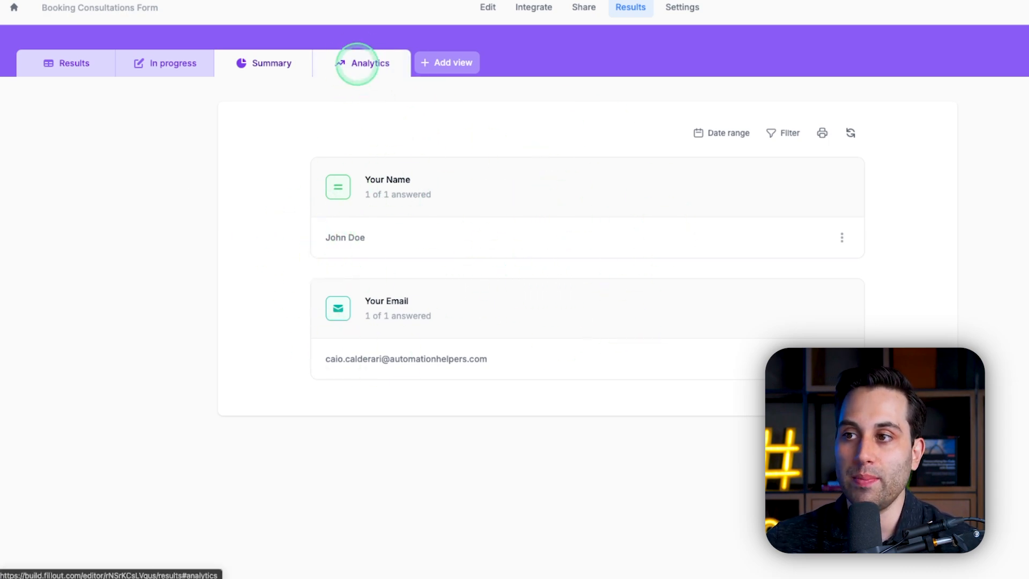
{"action": "left_click", "coordinate": [358, 62]}
{"action": "left_click", "coordinate": [81, 65]}
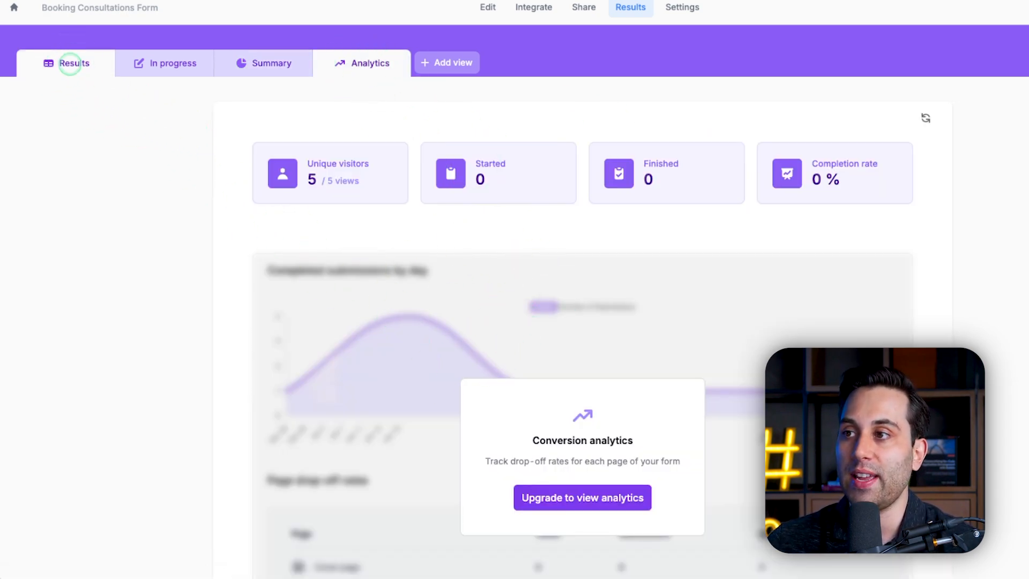